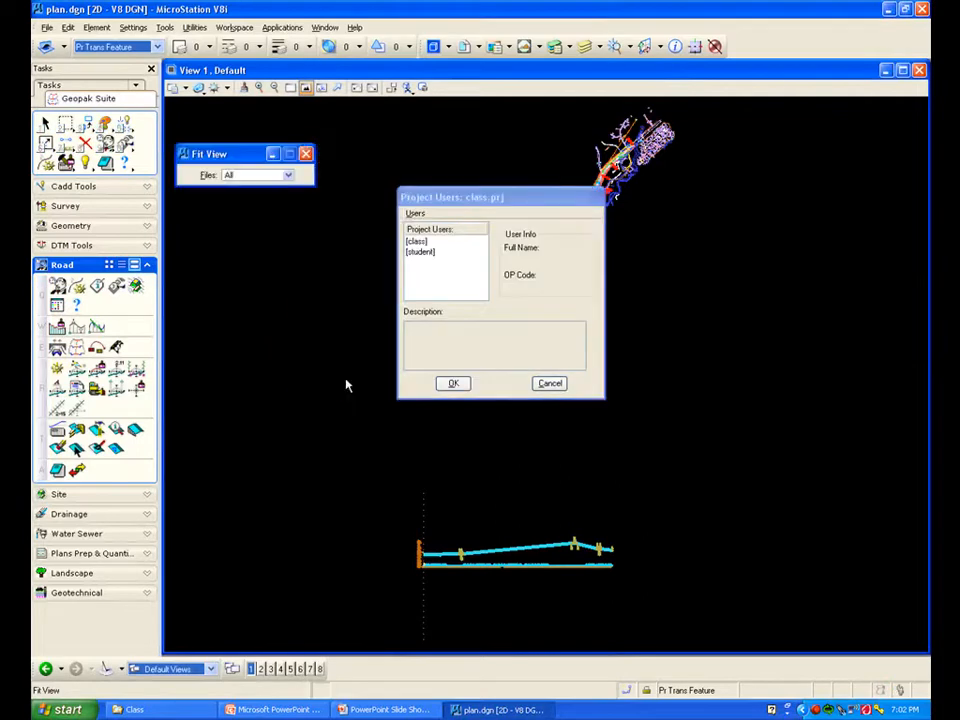
Select the class project user and open the road project class.prj
left_click(418, 242)
left_click(451, 385)
left_click_drag(504, 326, 543, 195)
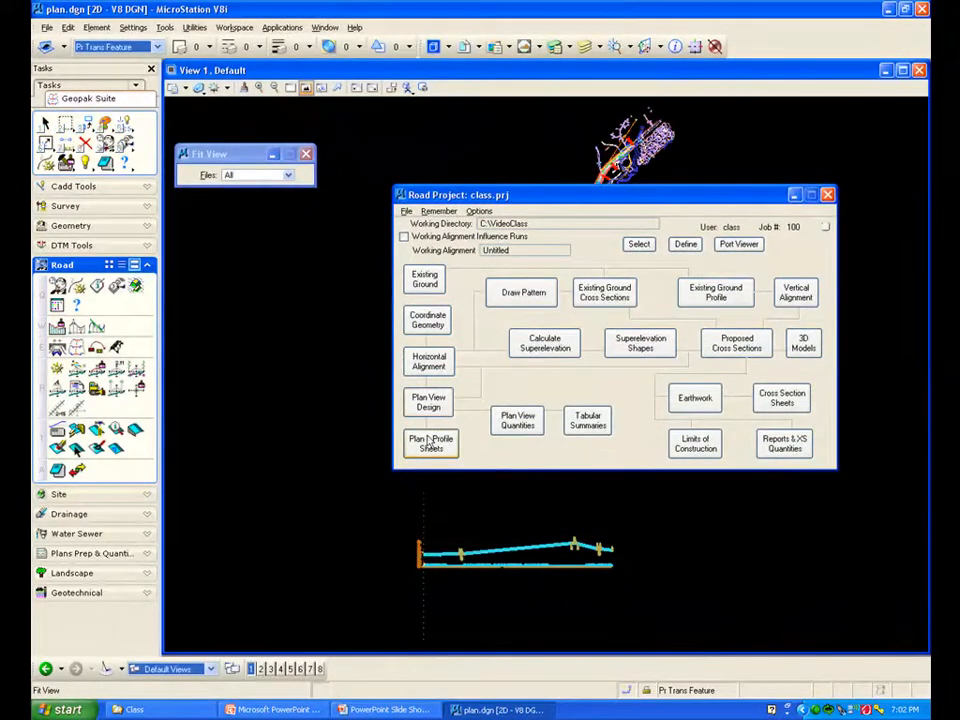
Close Fit View and launch Plan & Profile Sheets to open the Plan Sheet Layout tool
left_click(306, 154)
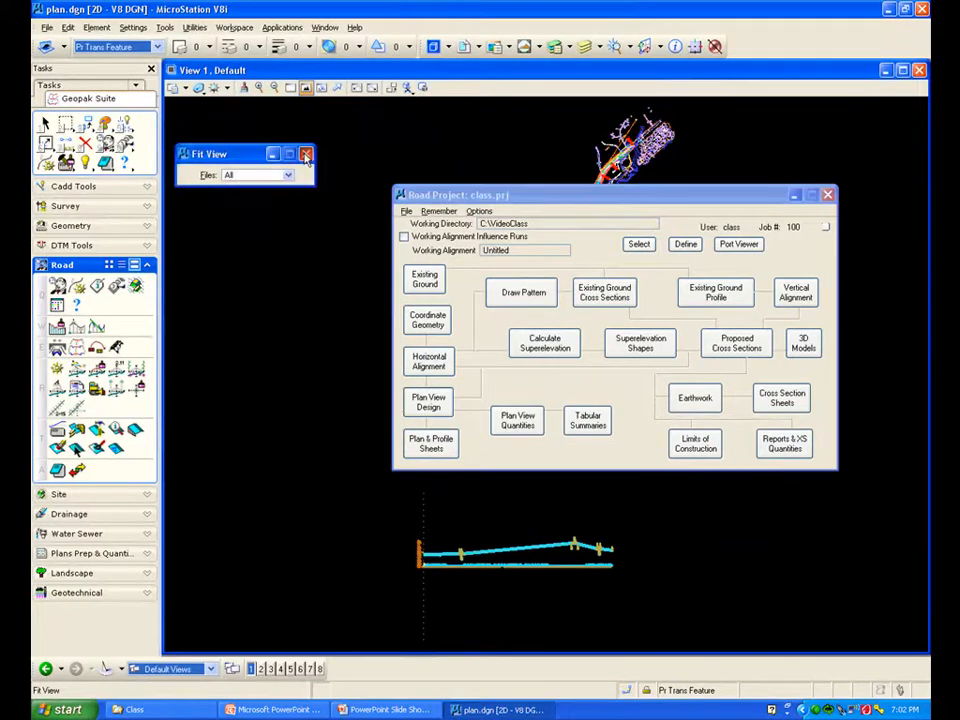
left_click(432, 447)
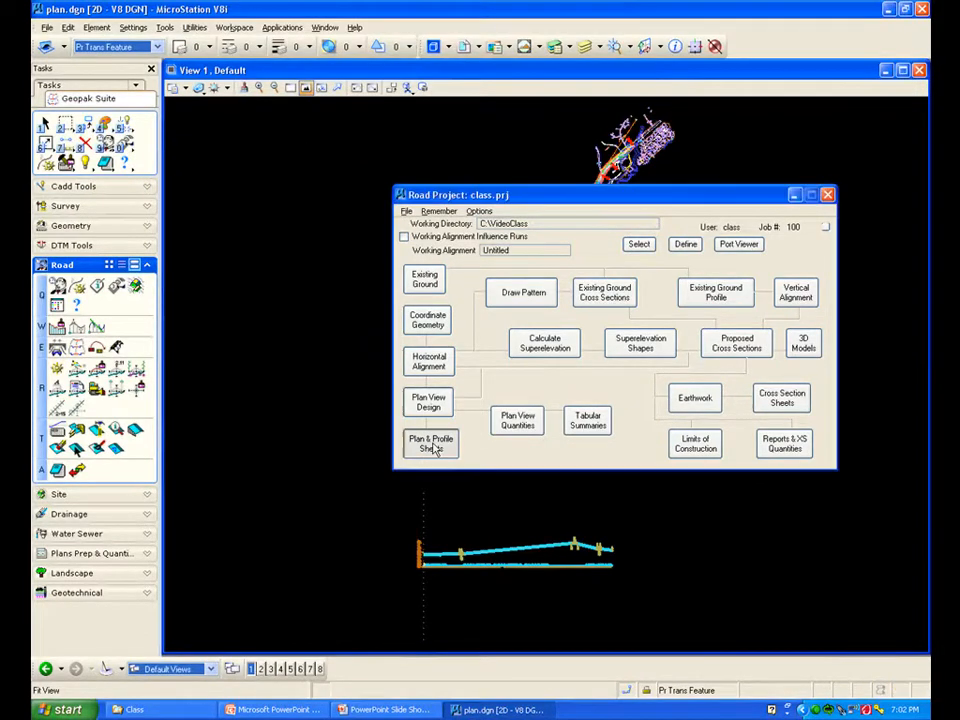
left_click(431, 360)
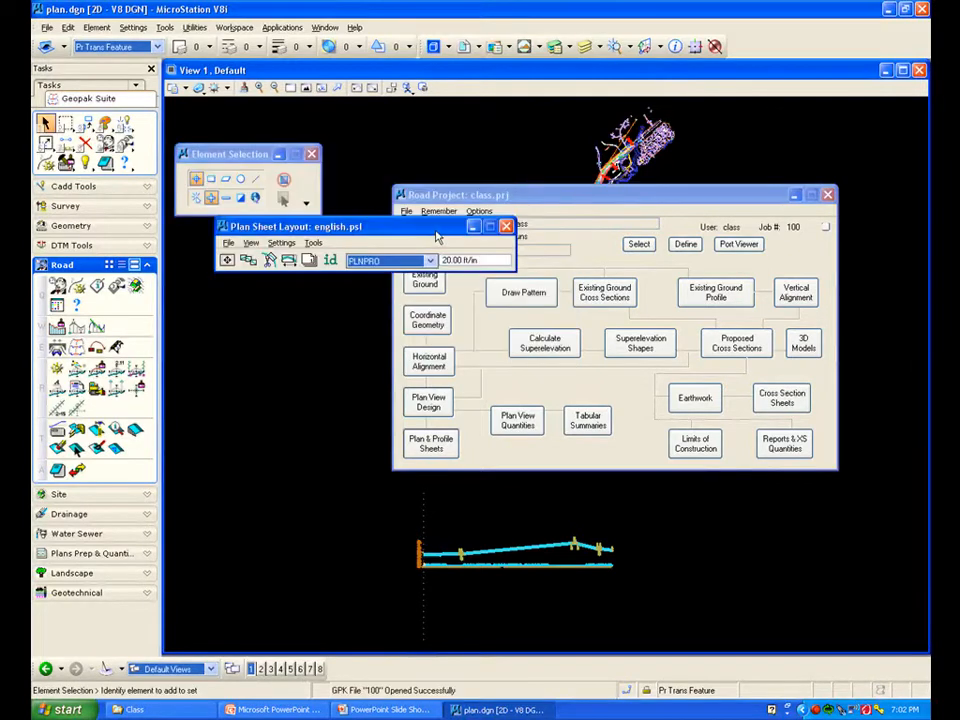
mouse_move(548, 203)
left_mouse_down()
mouse_move(574, 416)
mouse_move(568, 658)
mouse_move(550, 674)
left_mouse_up()
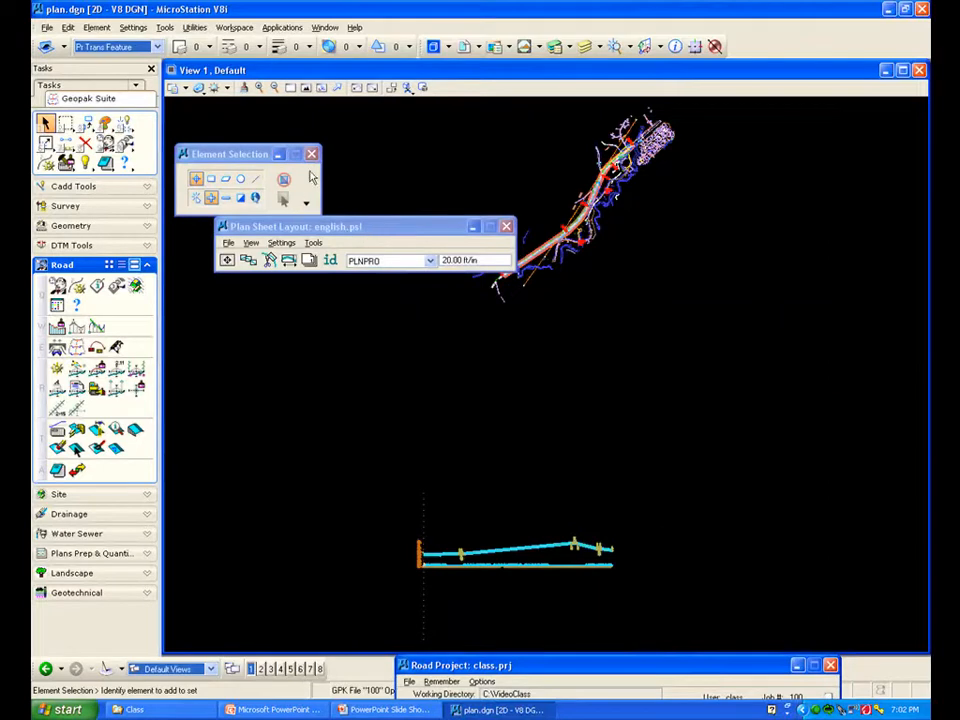
left_click(312, 156)
left_click_drag(365, 233, 388, 169)
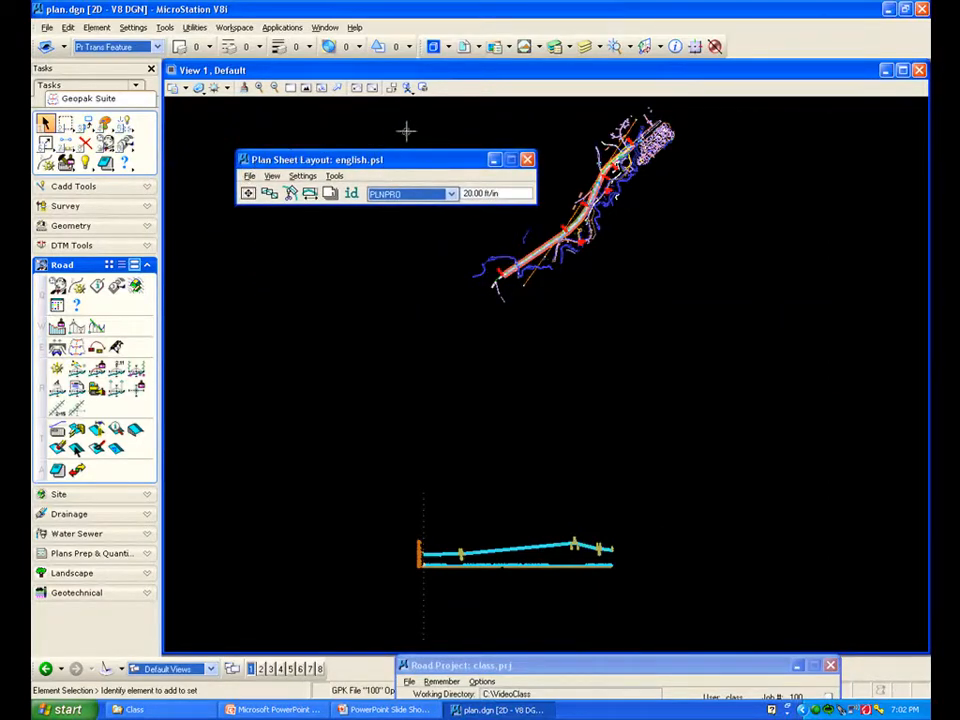
left_click_drag(438, 164, 437, 155)
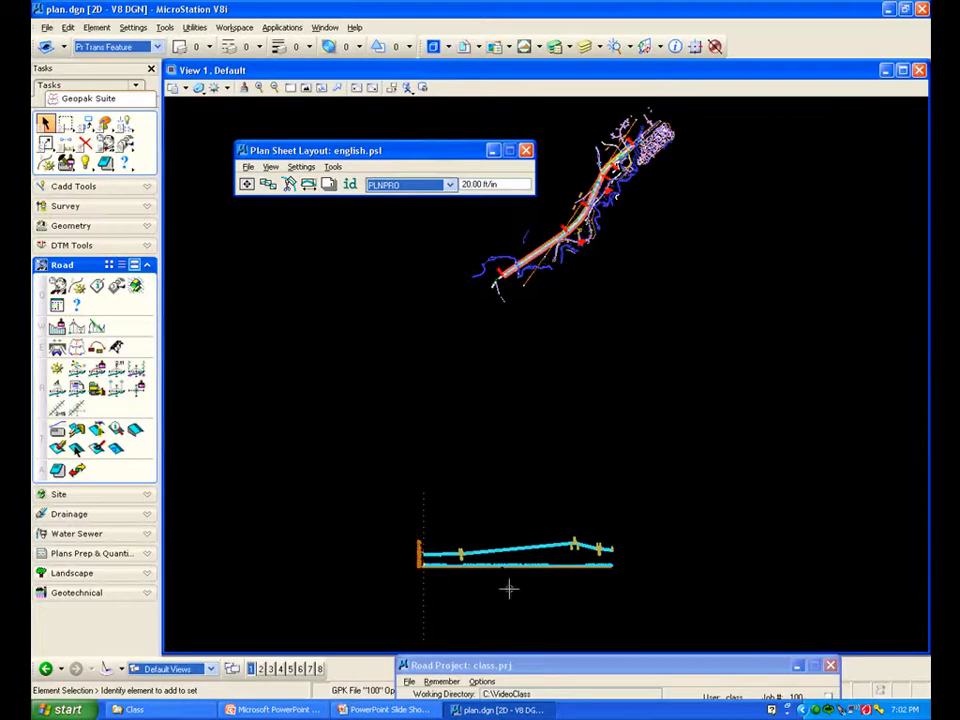
scroll(544, 245, "up", 1)
scroll(627, 173, "up", 3)
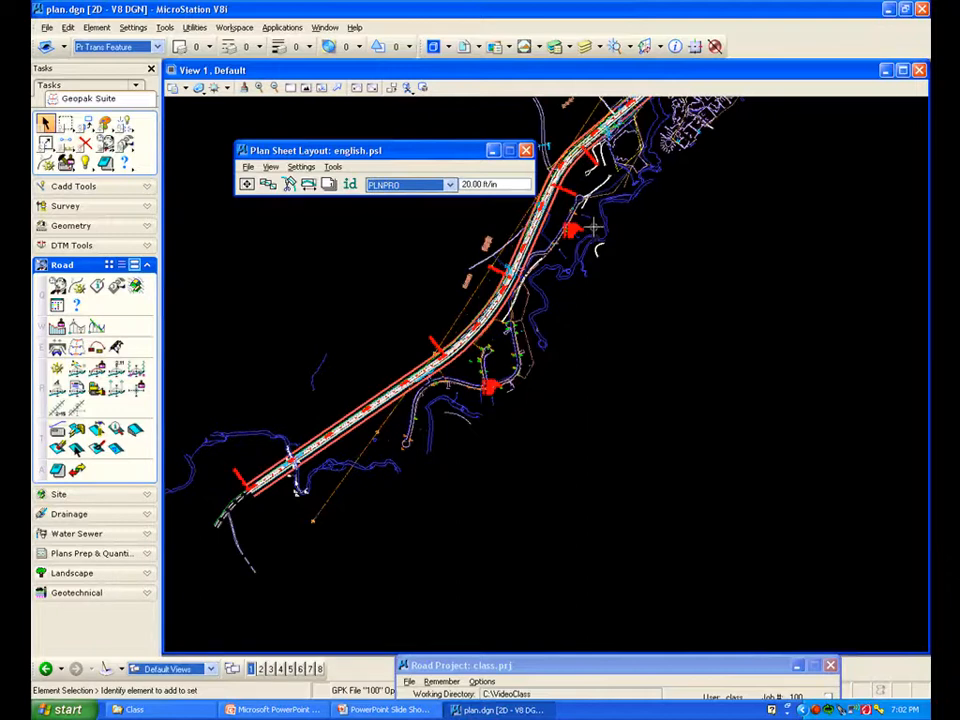
scroll(596, 227, "down", 3)
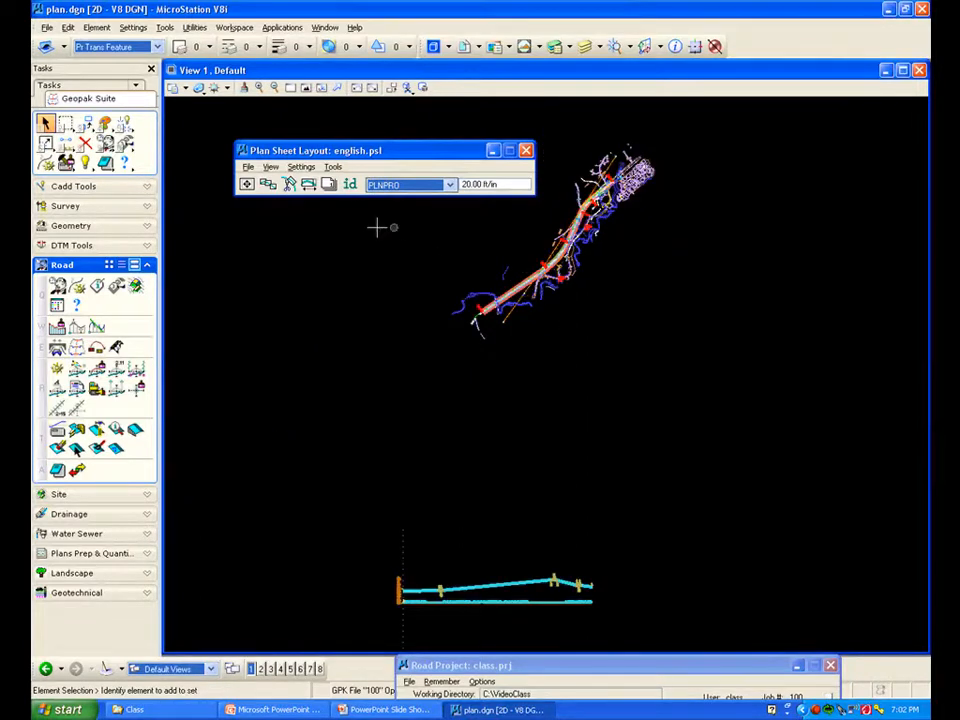
Open the sheet layout settings, choose Left to Right (Standard) progression and Use Current Design File view attributes, and confirm
left_click(302, 167)
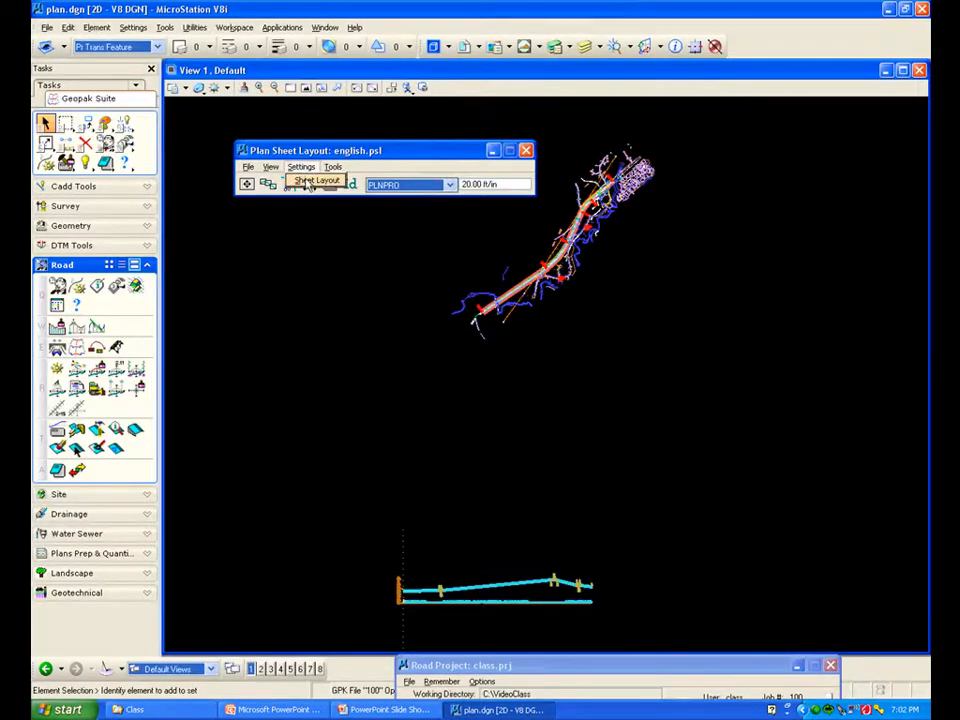
left_click(308, 182)
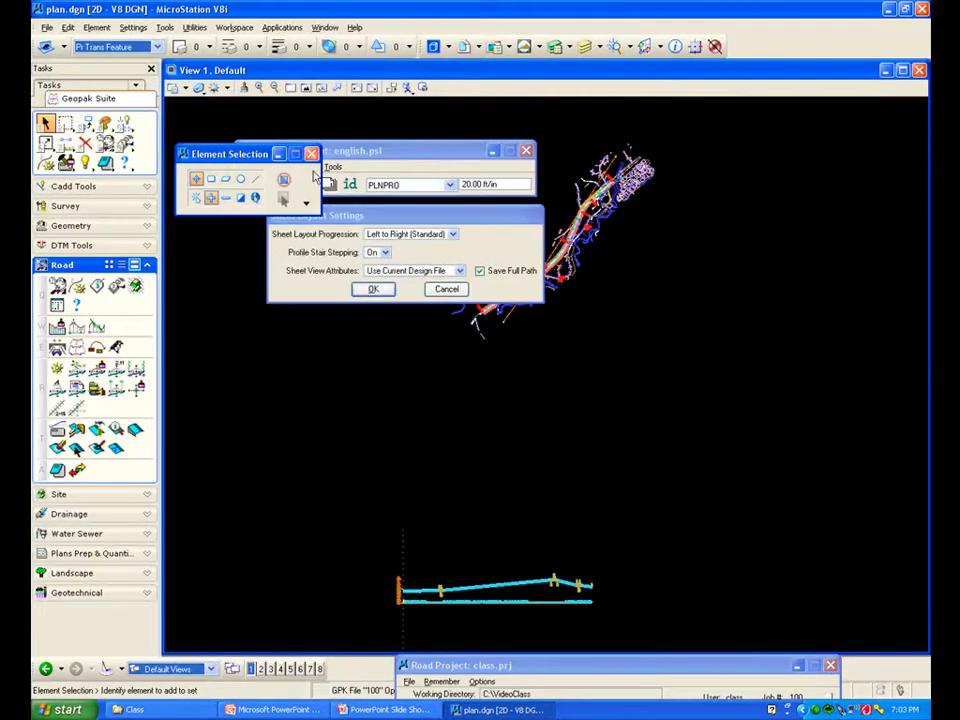
left_click(312, 155)
left_click_drag(370, 218, 345, 227)
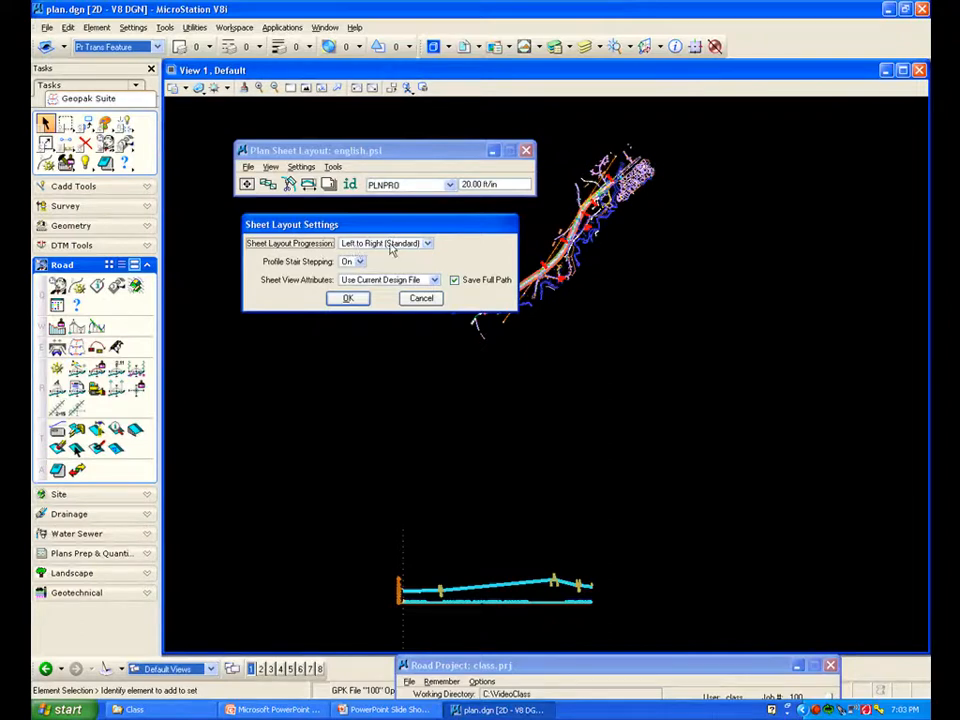
left_click(427, 245)
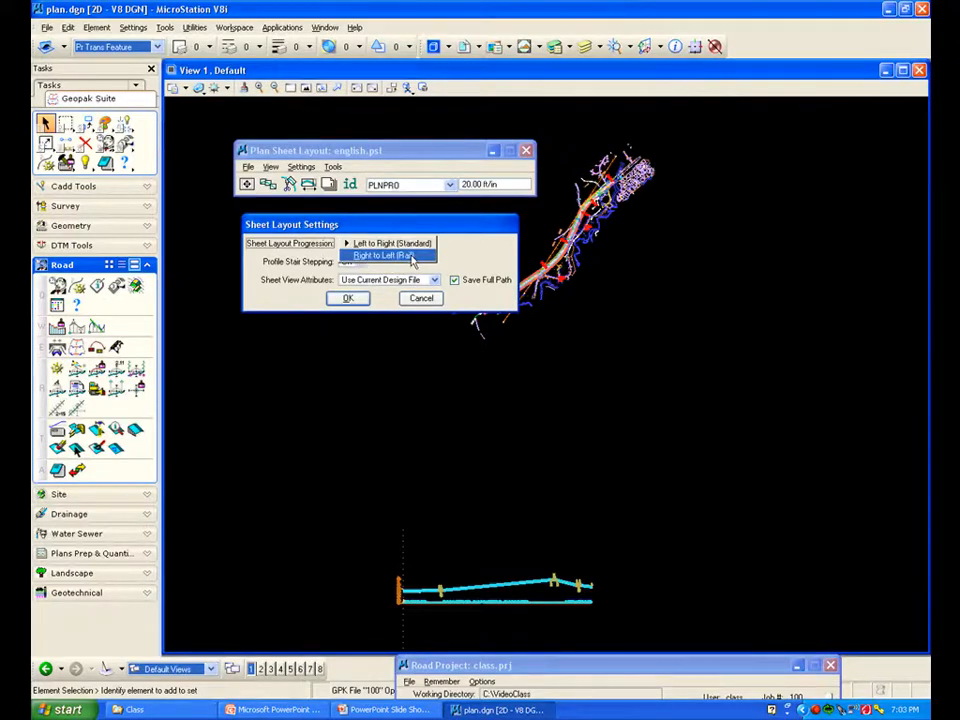
left_click(405, 244)
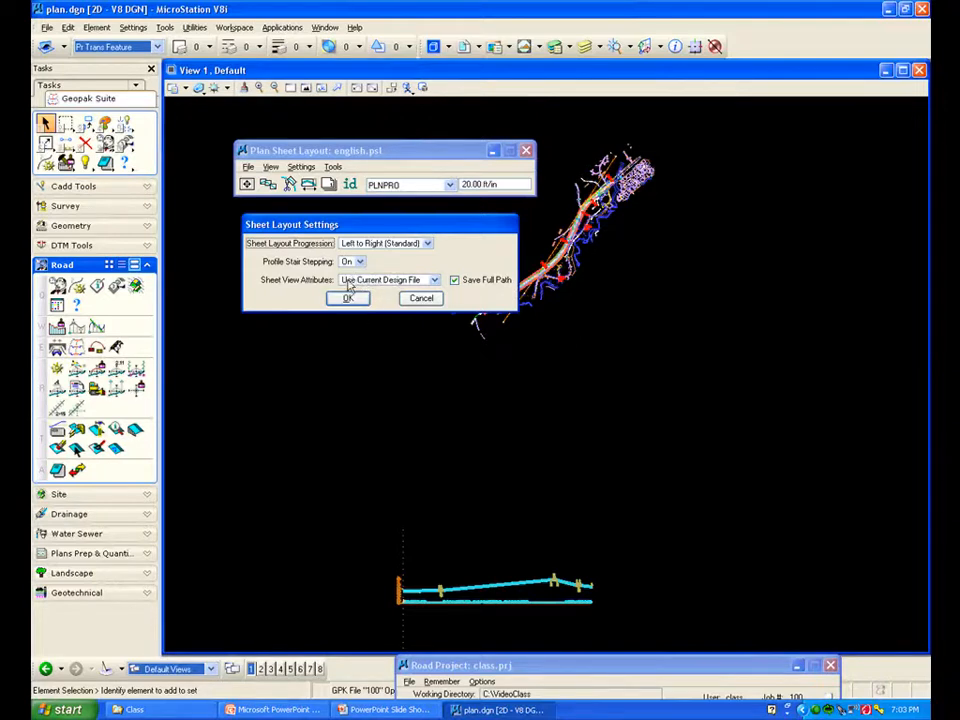
left_click(434, 281)
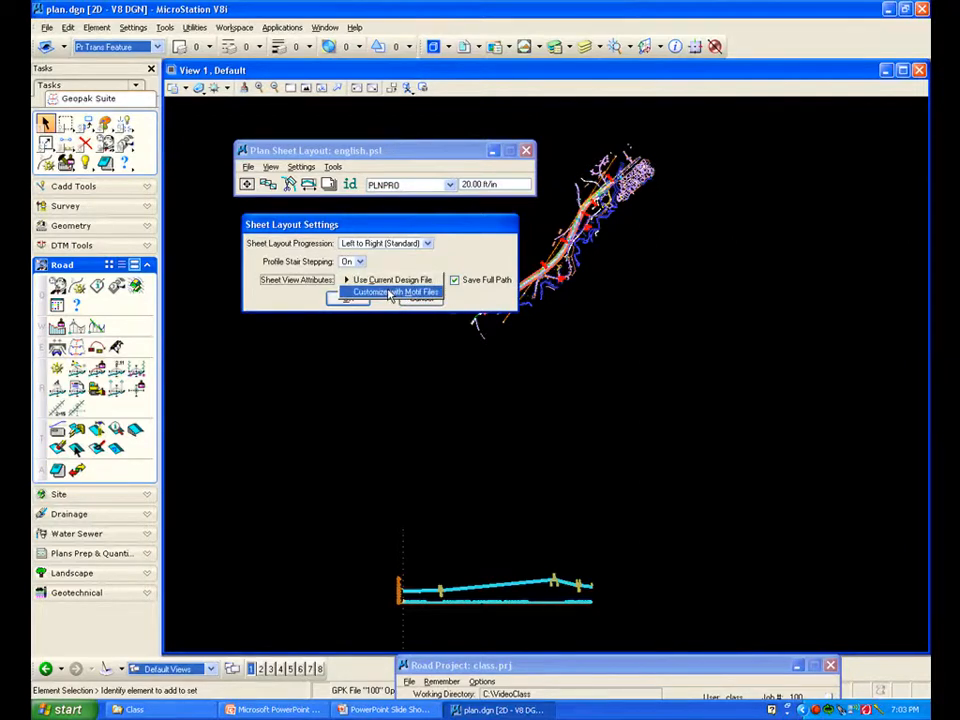
left_click(390, 281)
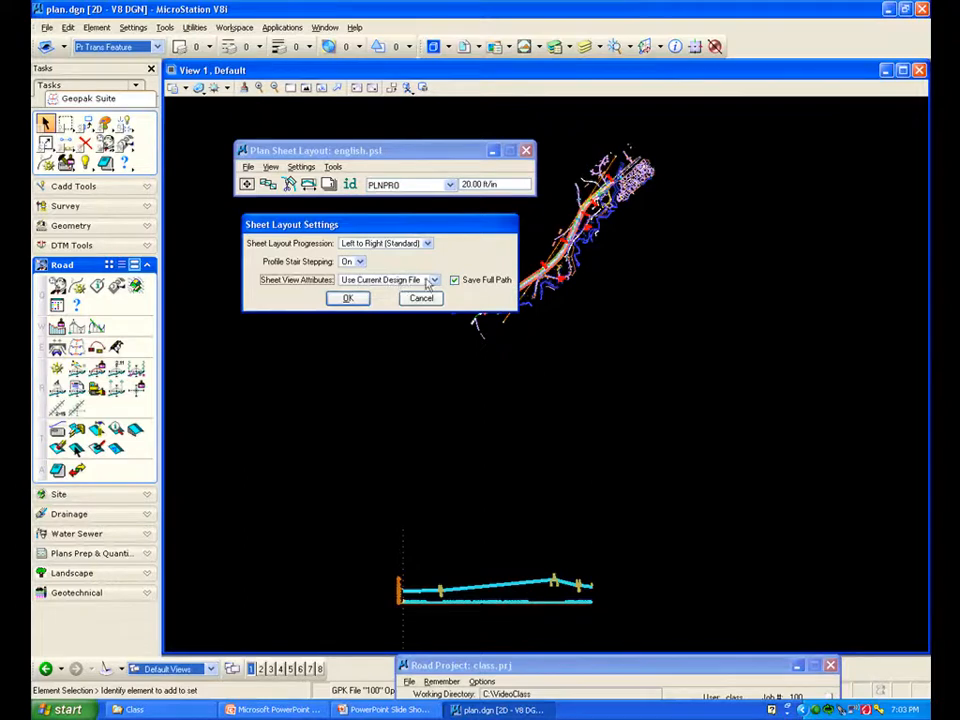
left_click(348, 299)
Attach the sheet library english.psl from the VideoClass folder
left_click_drag(411, 159, 408, 177)
left_click(246, 186)
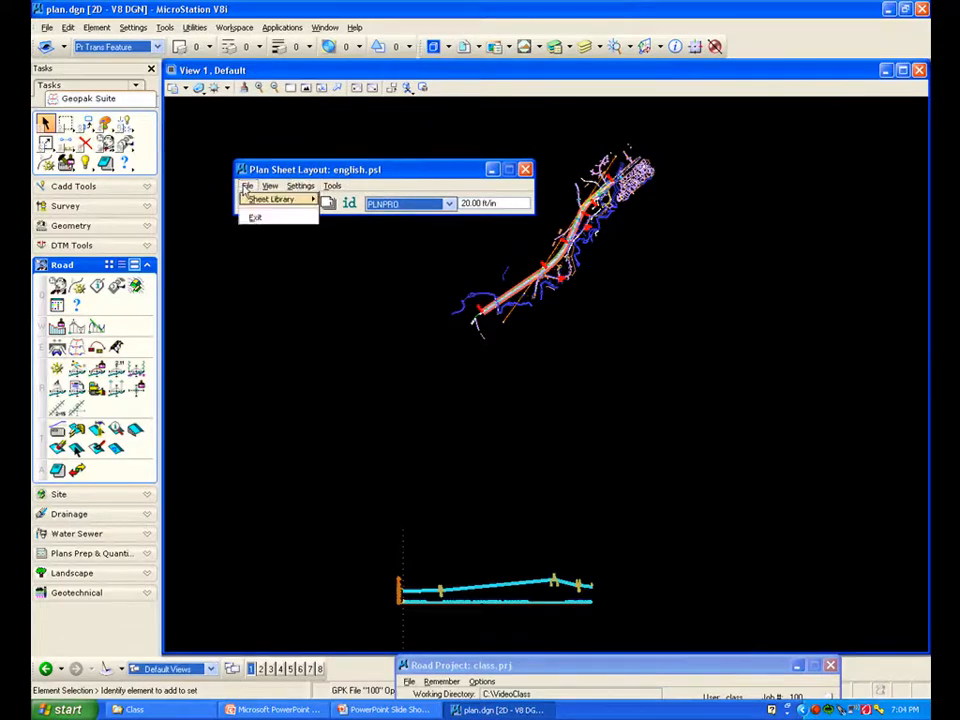
mouse_move(260, 204)
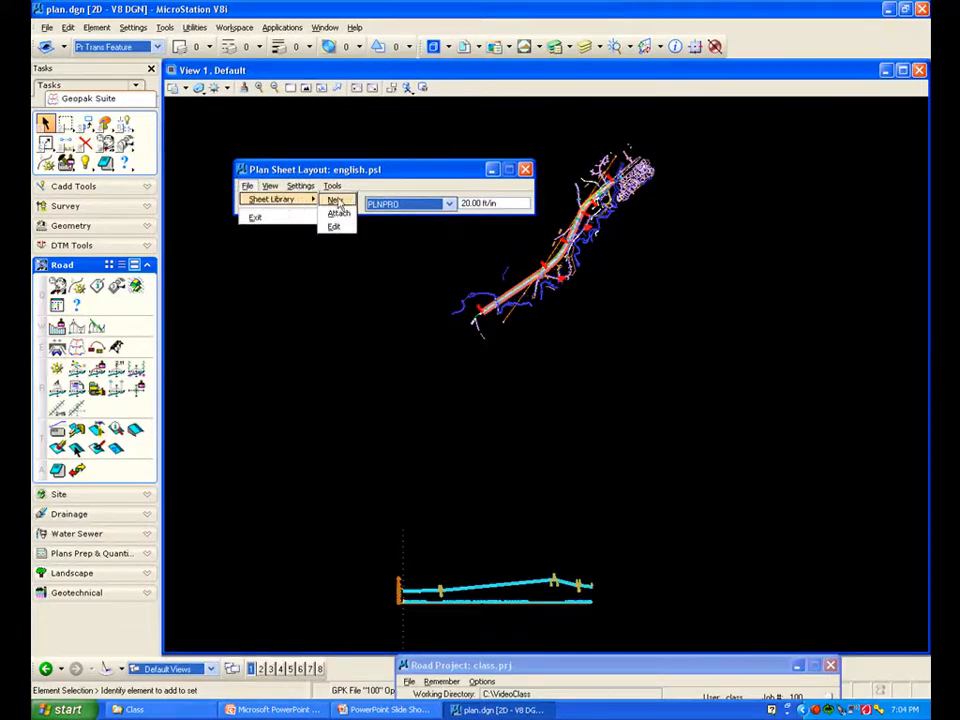
left_click(339, 216)
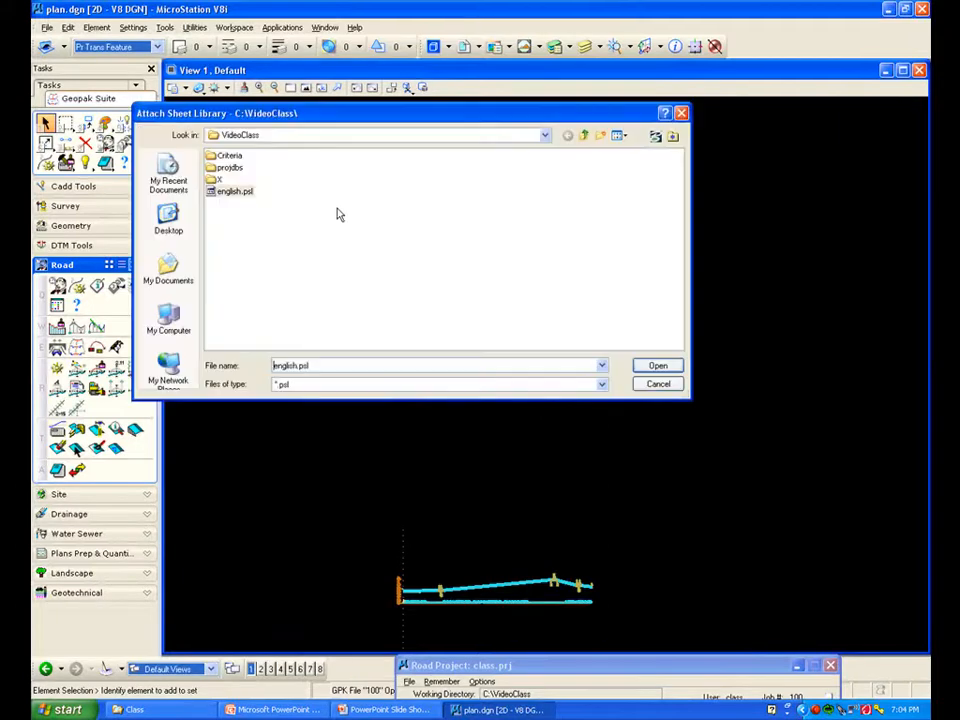
left_click_drag(333, 118, 387, 158)
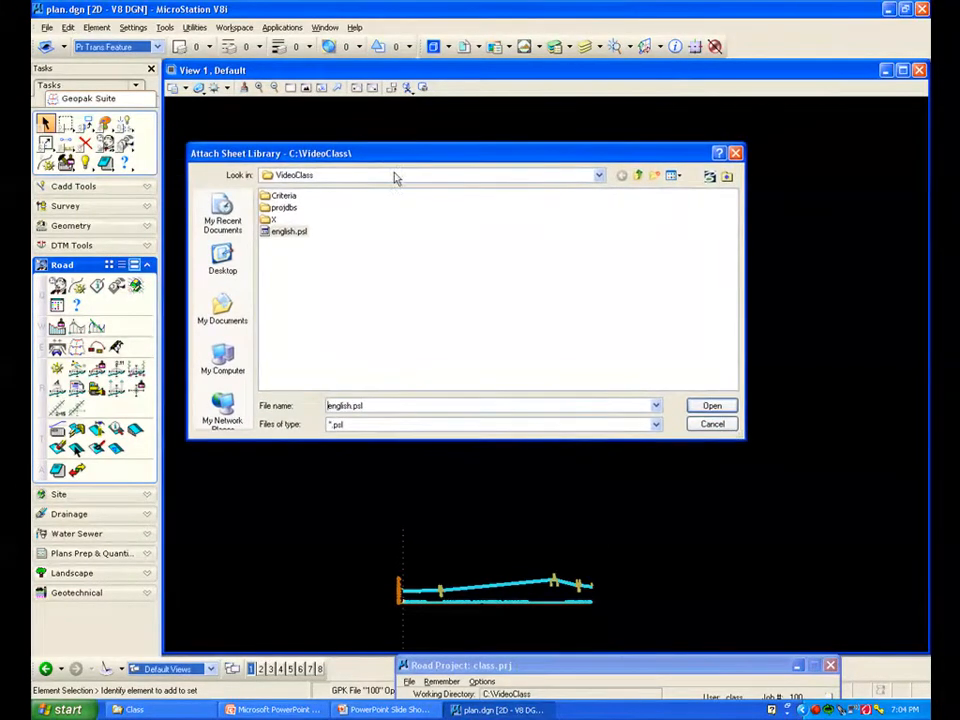
left_click(288, 233)
left_click(712, 405)
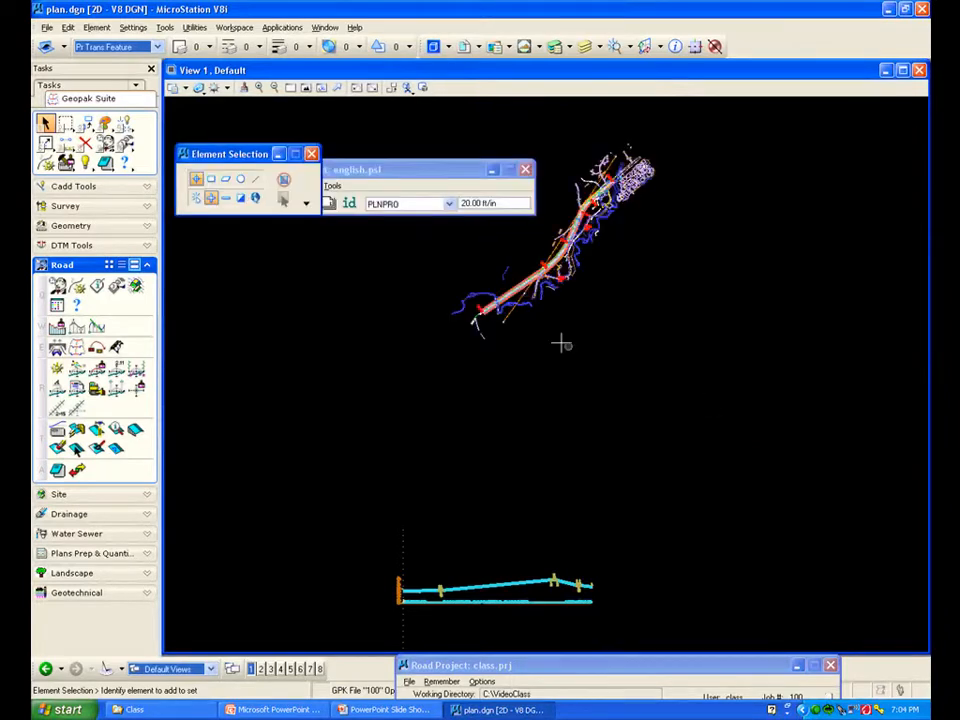
Open the attached sheet library for editing
left_click(311, 153)
left_click(247, 186)
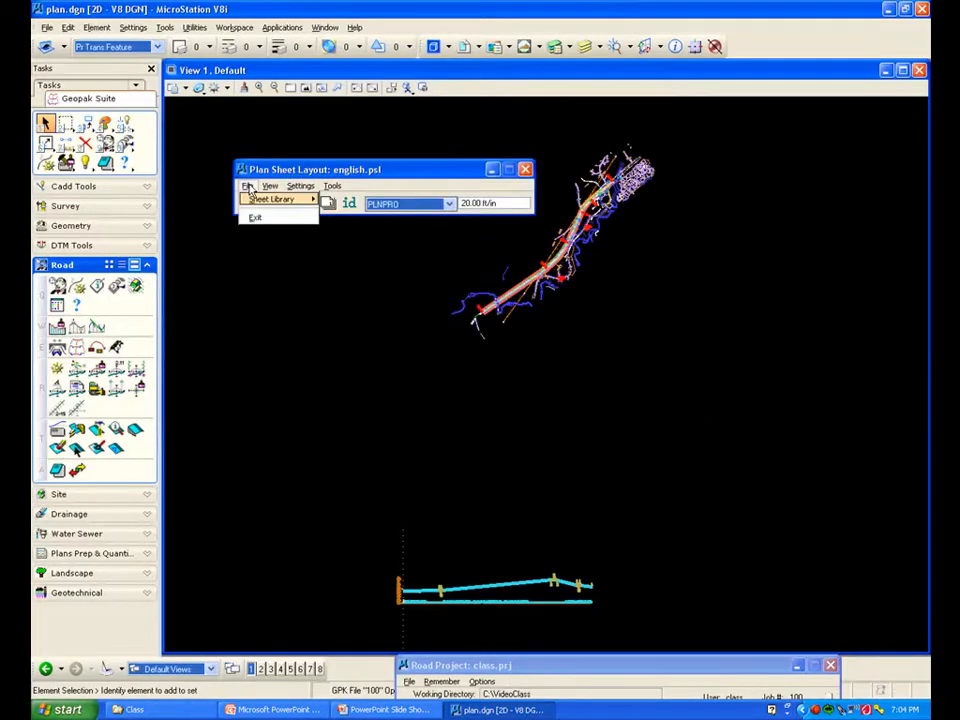
mouse_move(279, 199)
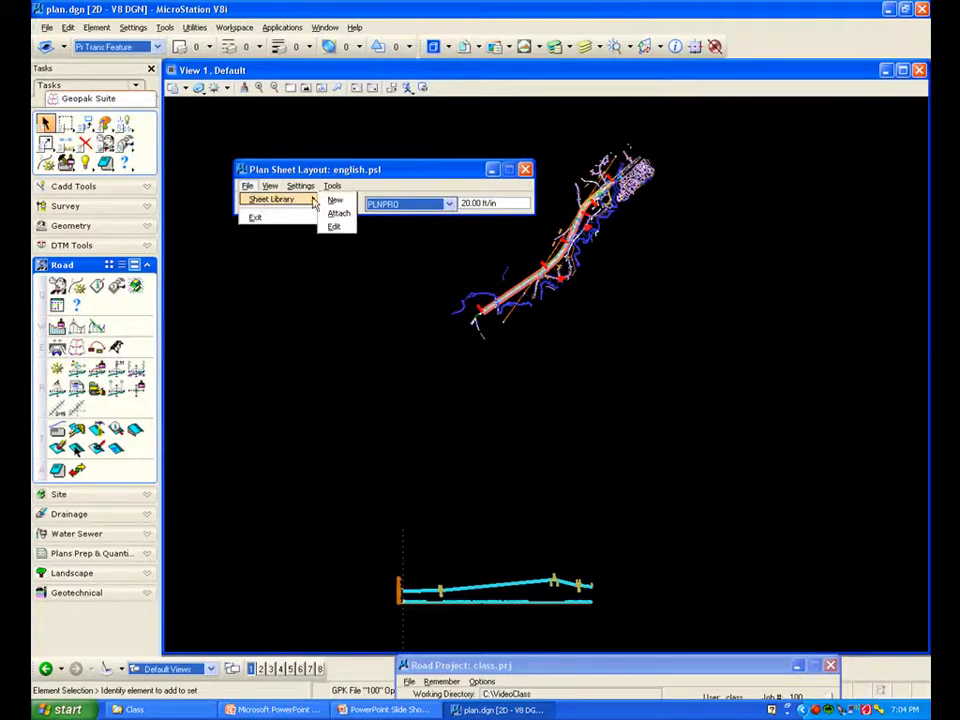
left_click(336, 215)
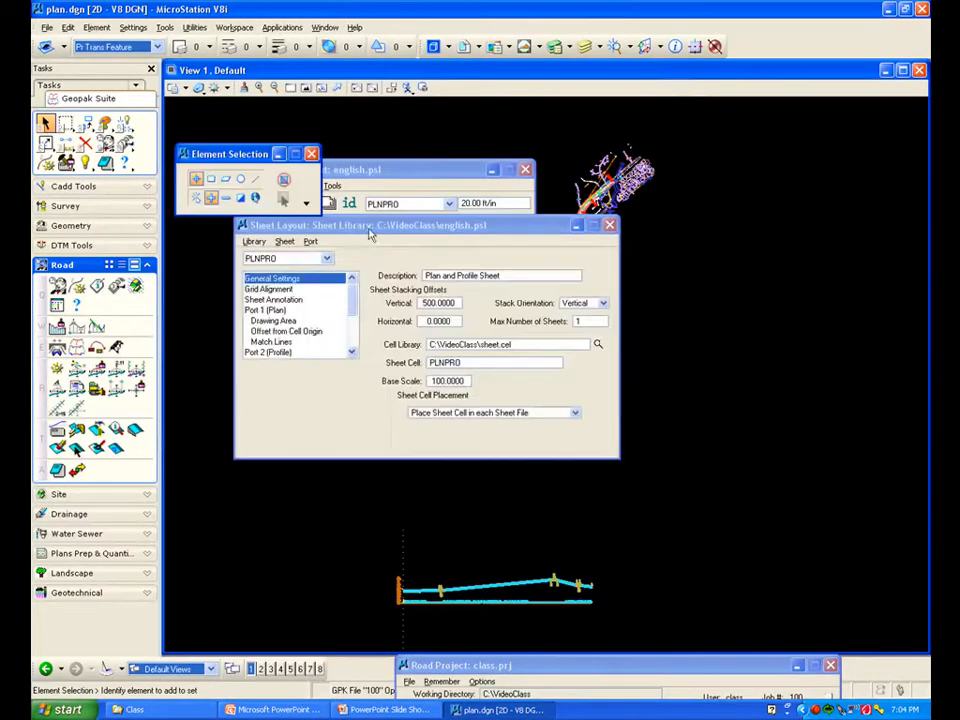
left_click(311, 154)
left_click_drag(360, 230, 355, 257)
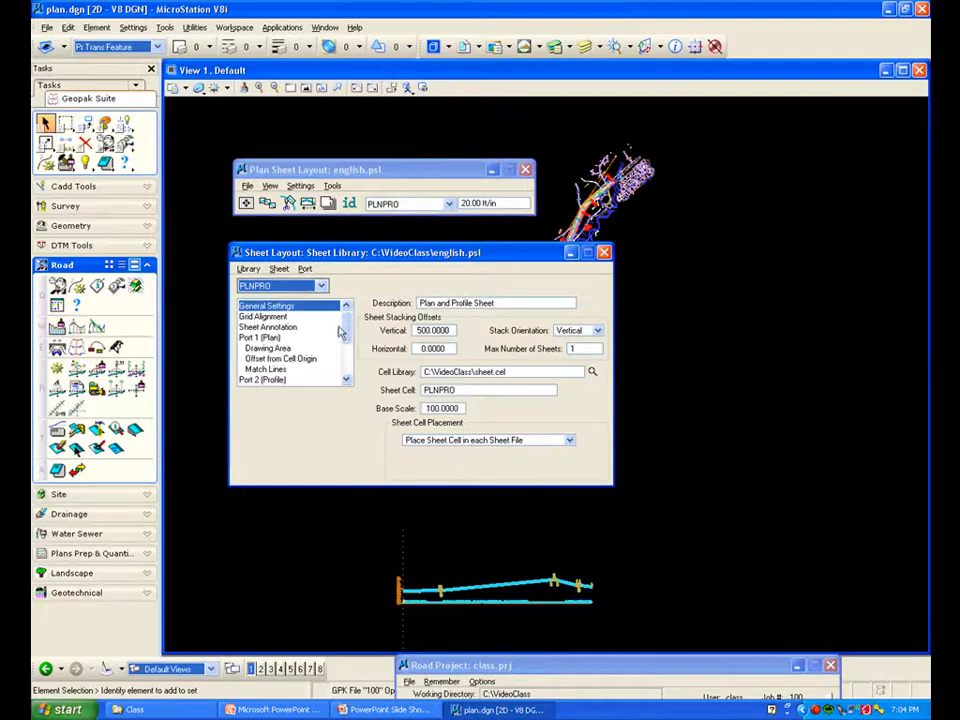
Review the PLNPRO sheet's annotation and the settings of ports 1, 2 and 3
left_click(267, 327)
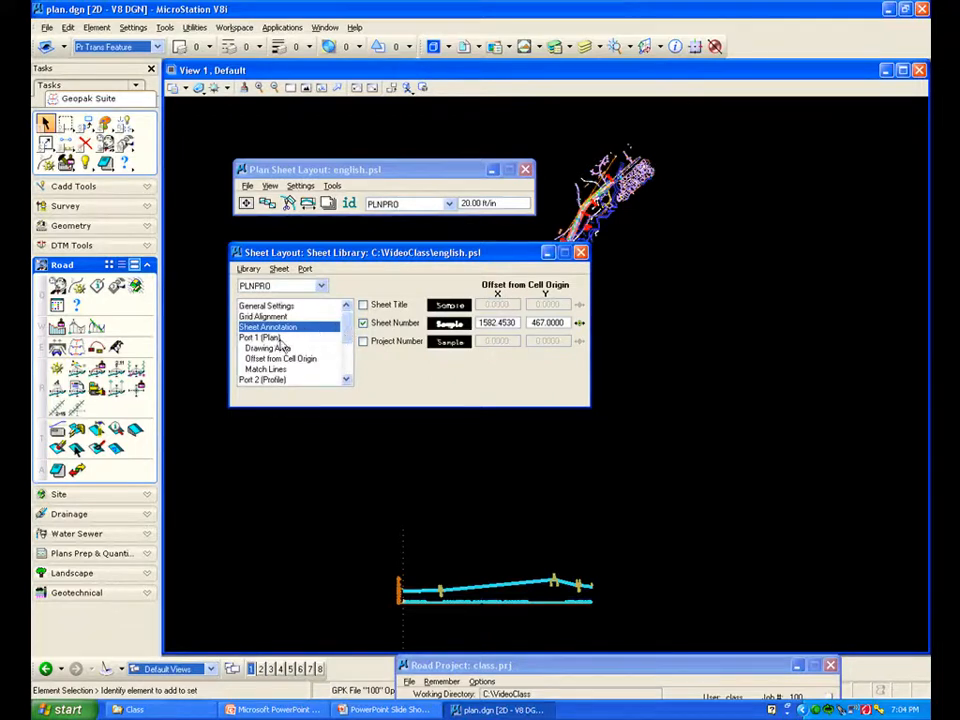
left_click(270, 342)
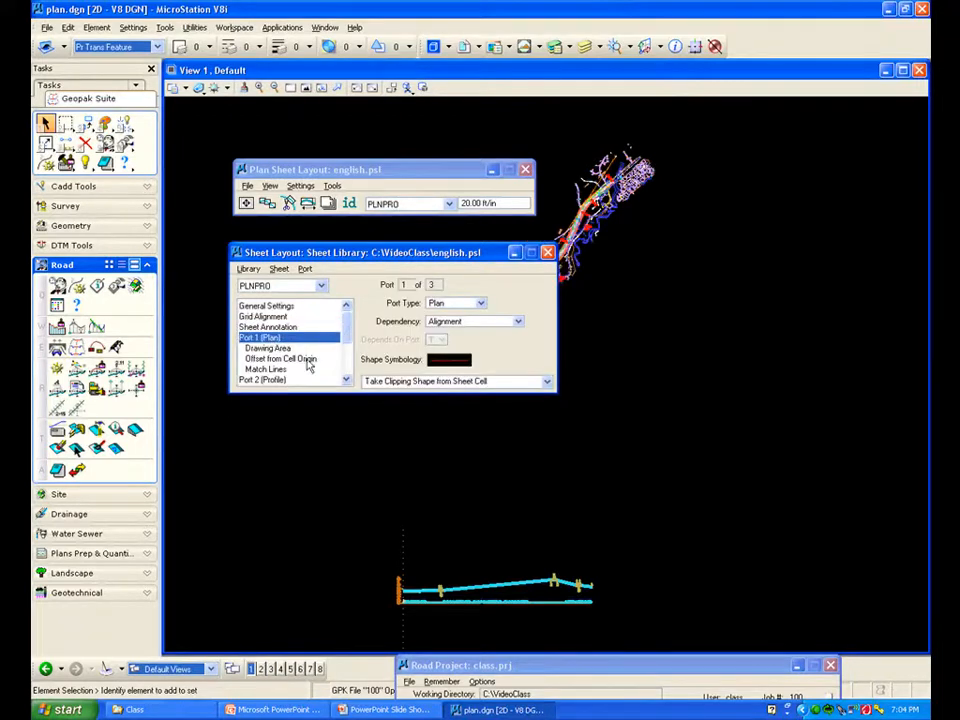
left_click(266, 381)
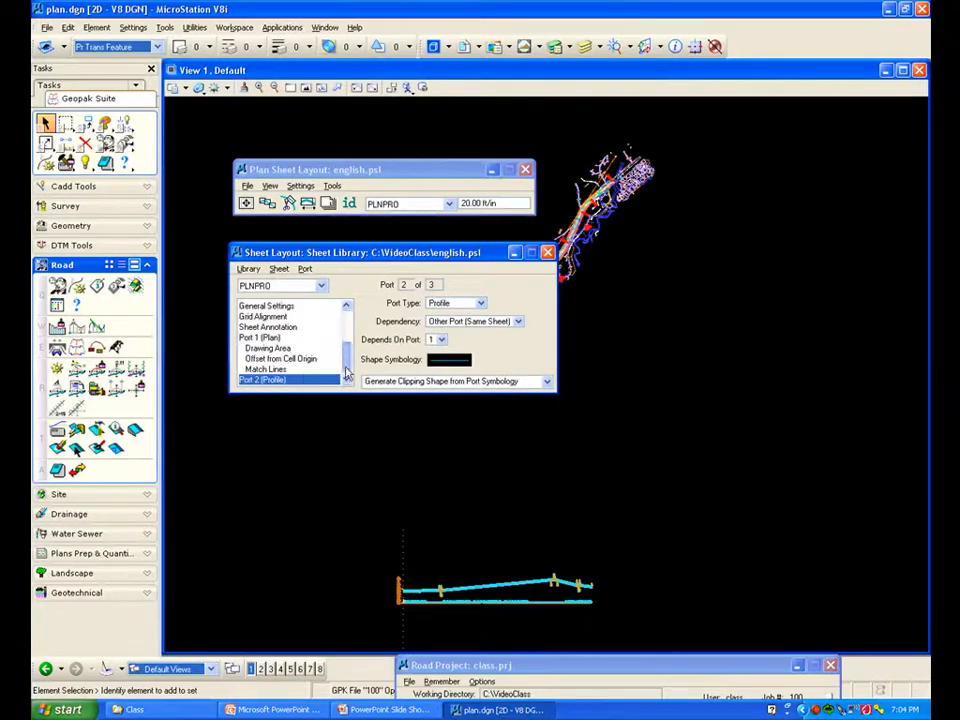
scroll(275, 370, "down", 2)
left_click(278, 358)
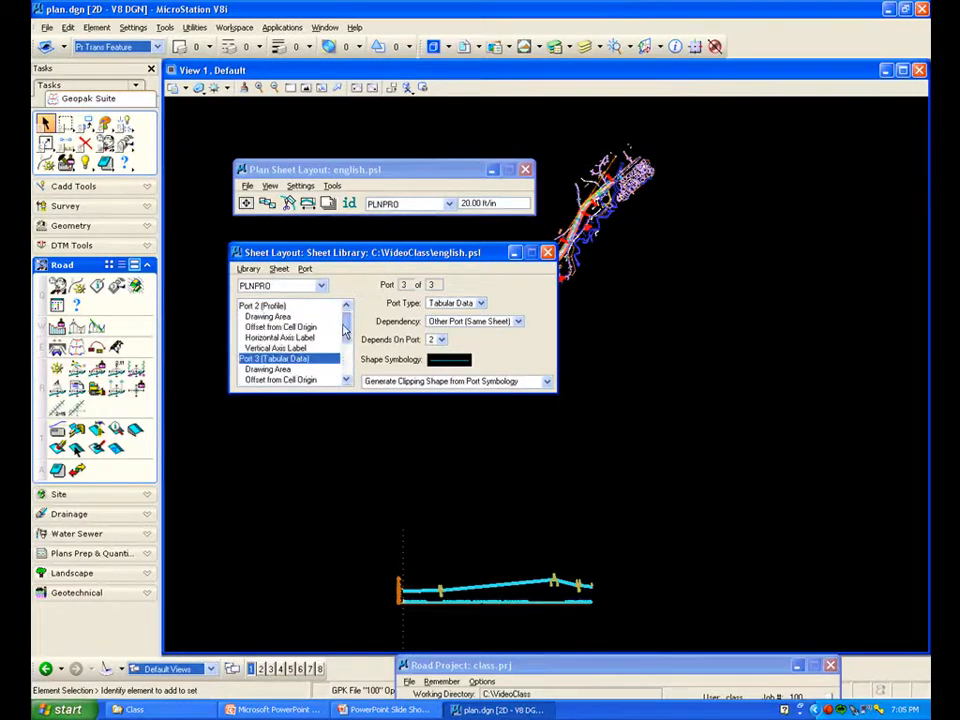
scroll(278, 358, "up", 3)
left_click(270, 339)
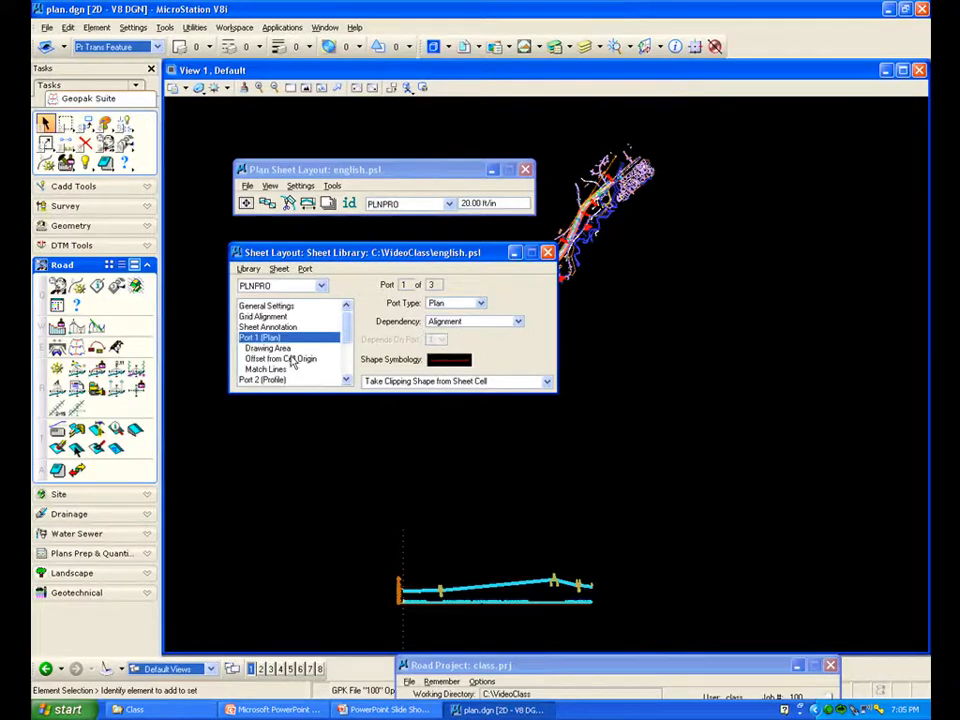
left_click(275, 381)
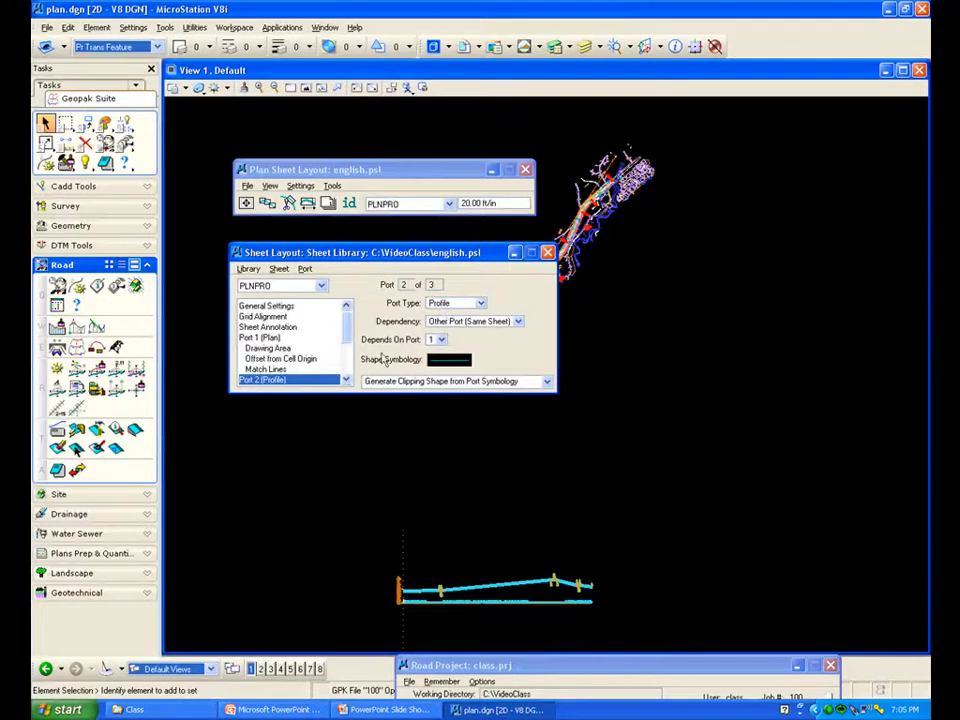
scroll(326, 373, "down", 3)
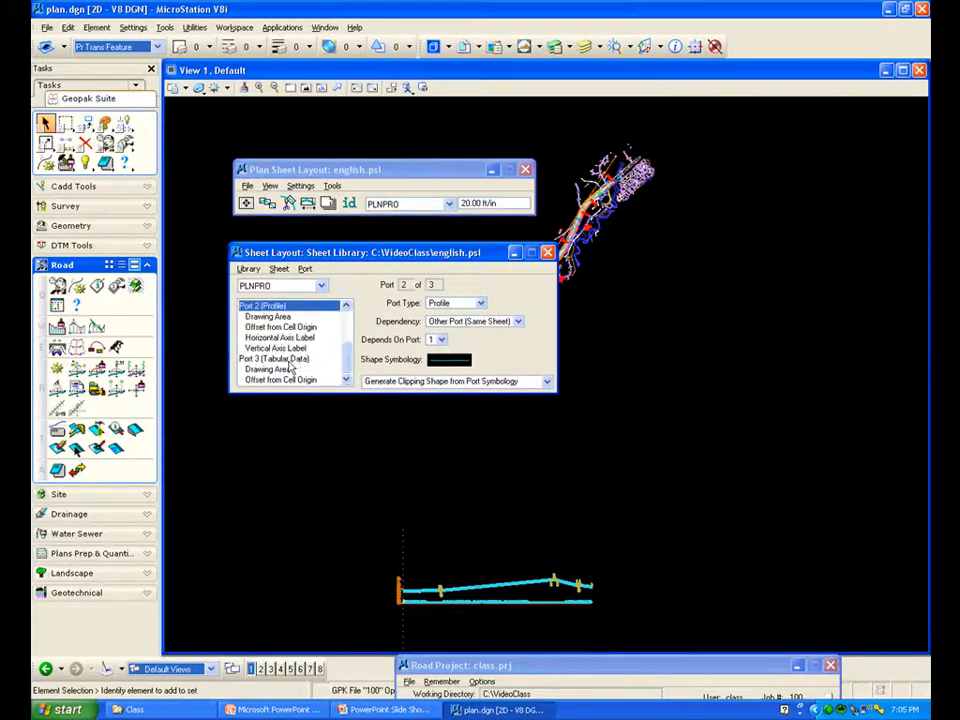
left_click(278, 358)
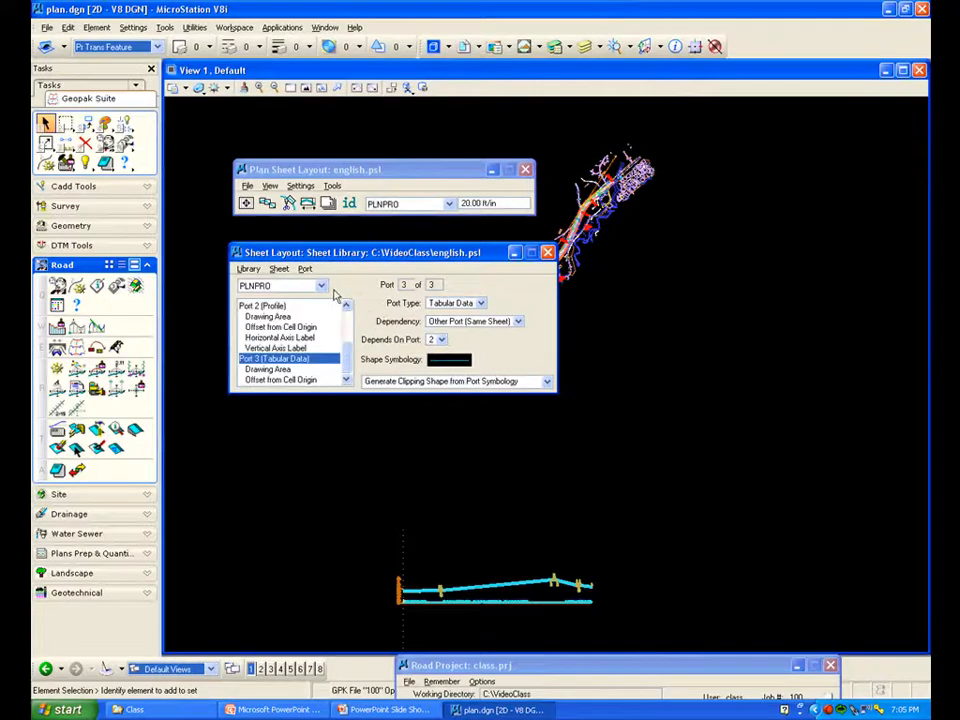
Save the sheet library
left_click(248, 269)
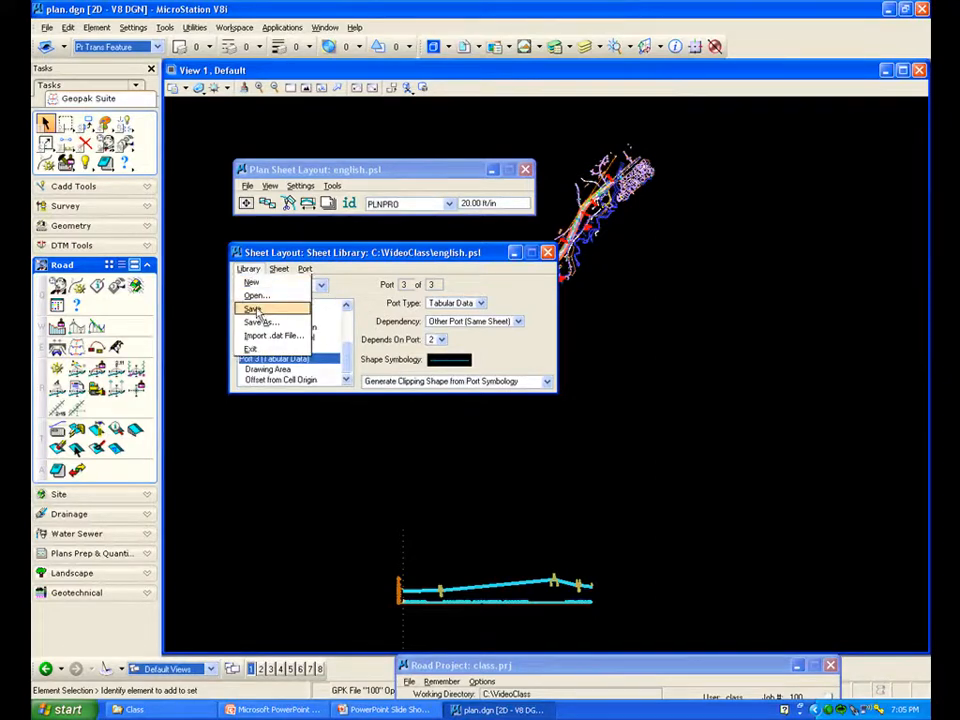
left_click(254, 310)
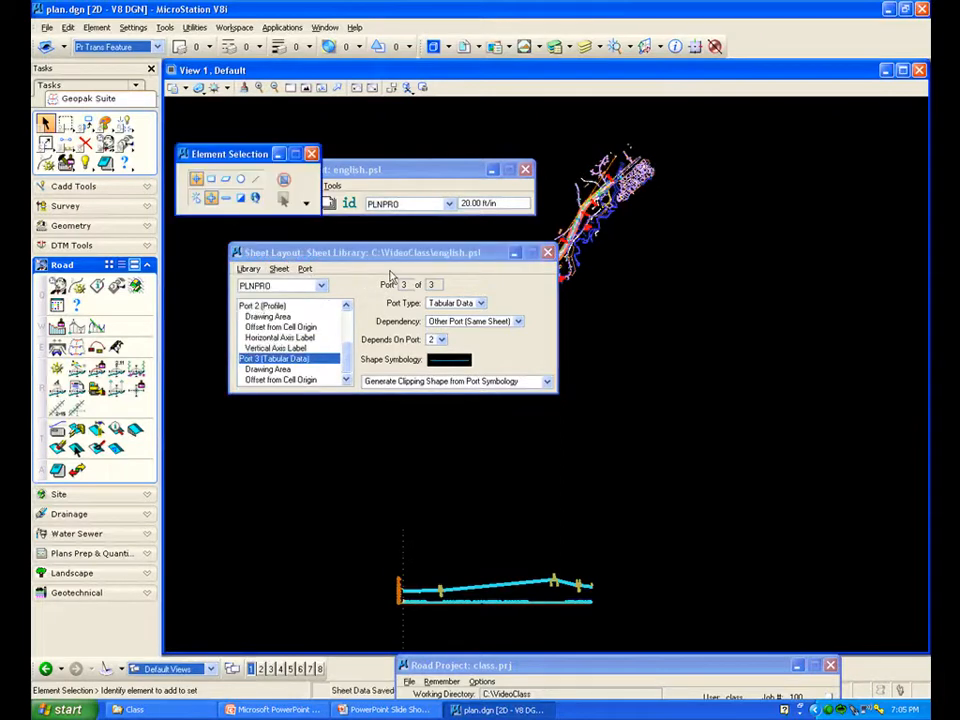
Close the sheet library editor and open Sheet Composition with the By Station Range: Radial clipping method
left_click(549, 254)
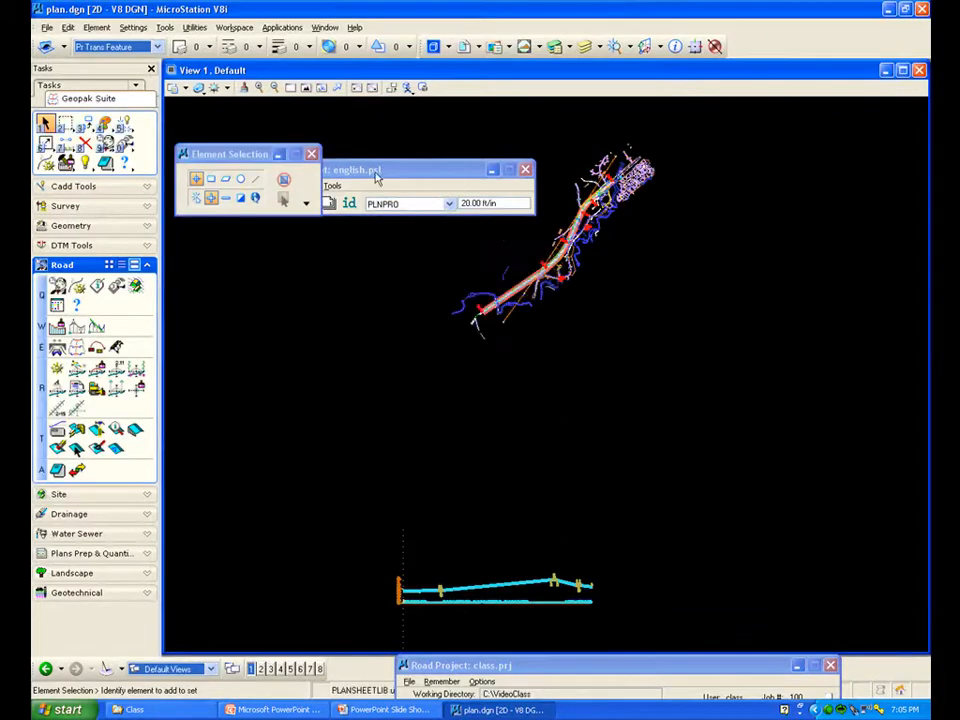
left_click(311, 156)
left_click_drag(333, 169, 362, 139)
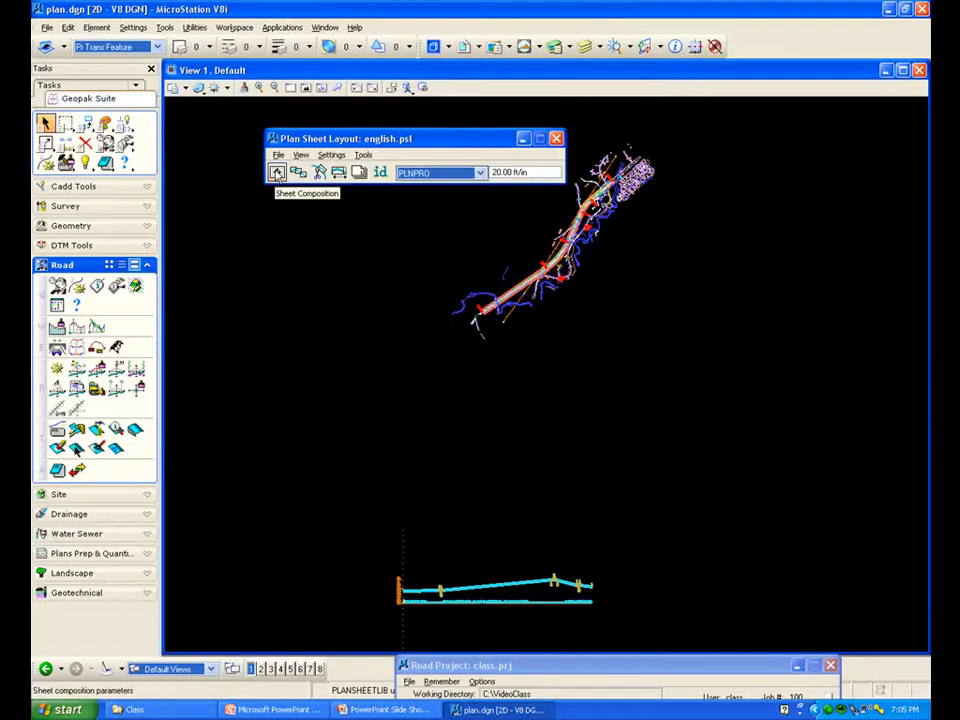
left_click(277, 173)
left_click_drag(380, 343, 307, 260)
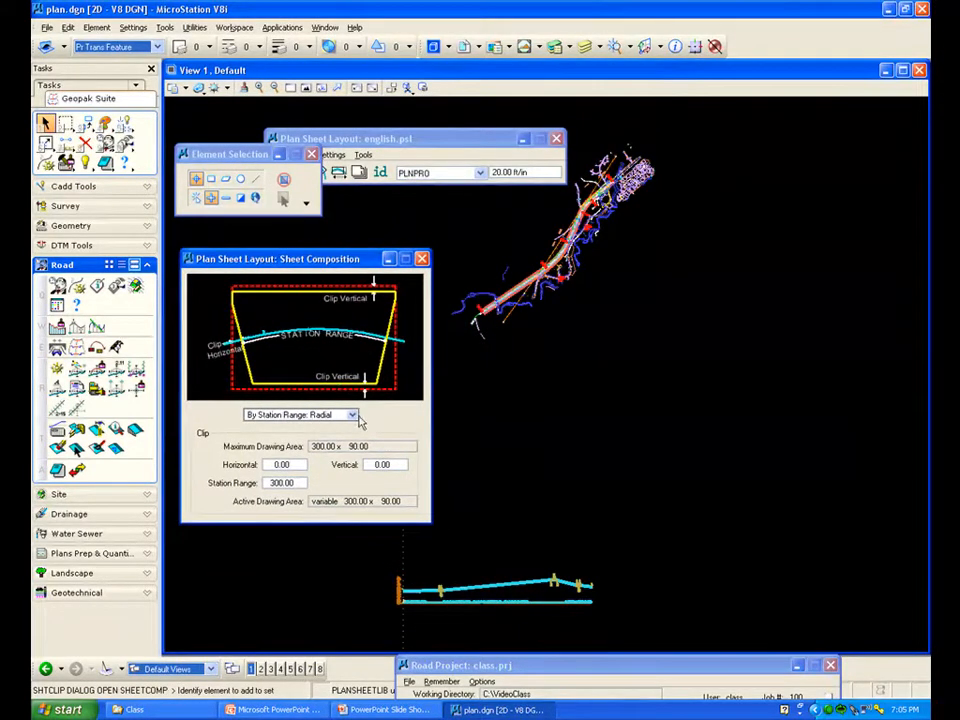
left_click(333, 414)
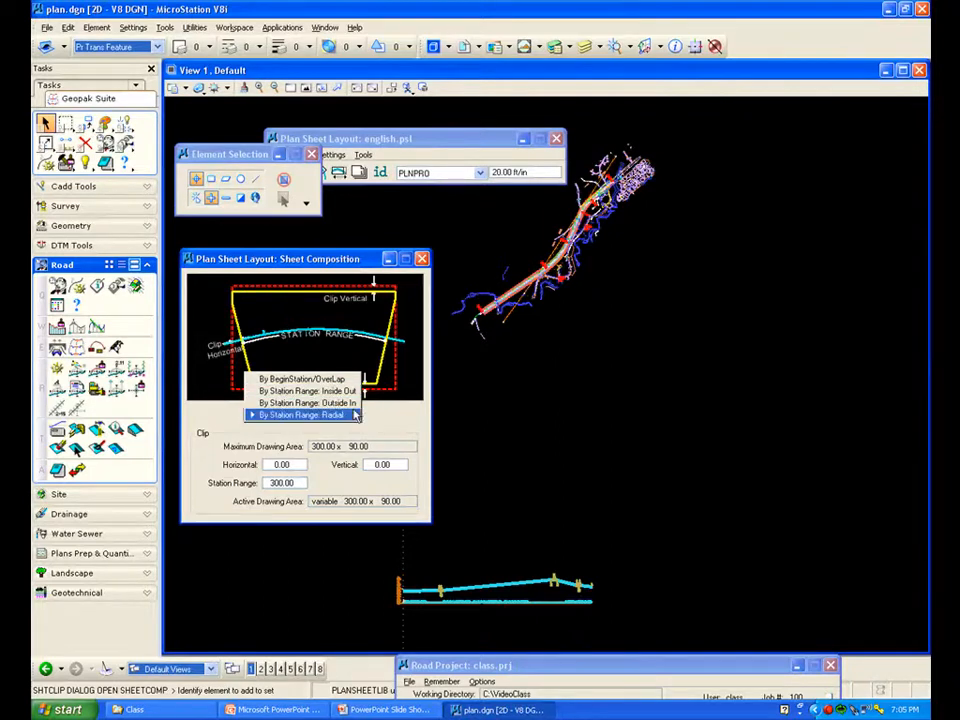
left_click(304, 415)
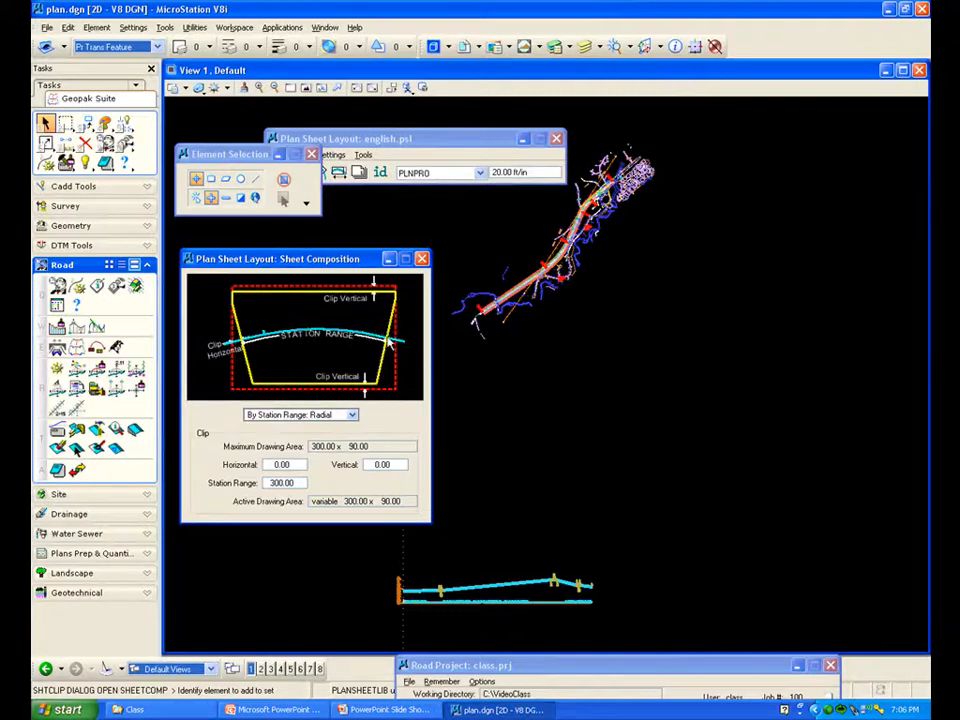
Set the plan scale to 100.00 ft/in and close Sheet Composition
left_click(500, 173)
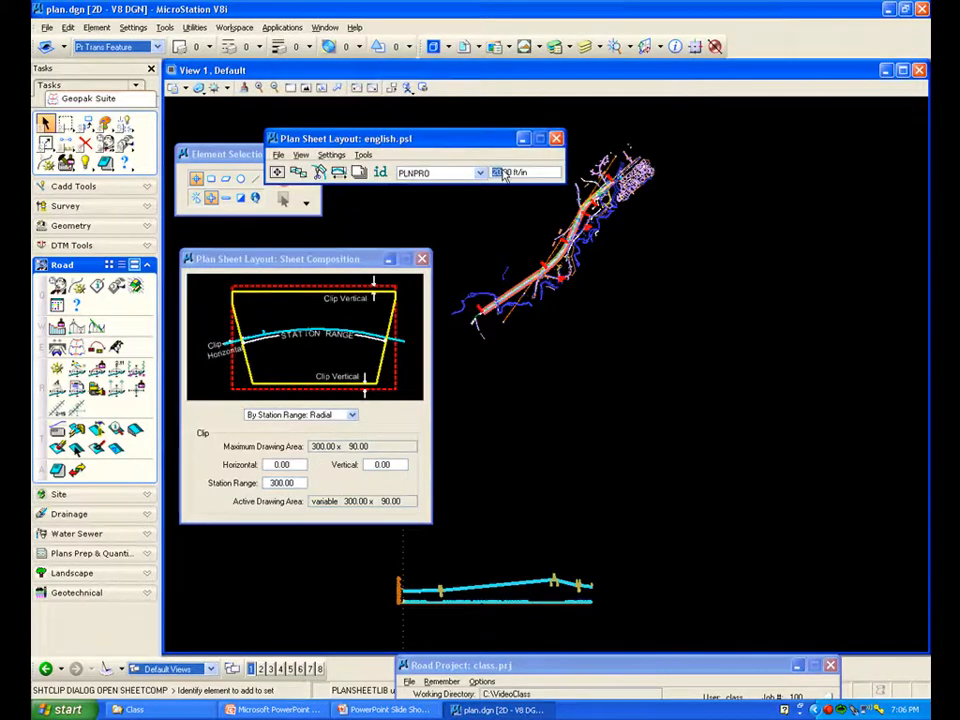
type("100")
key("Tab")
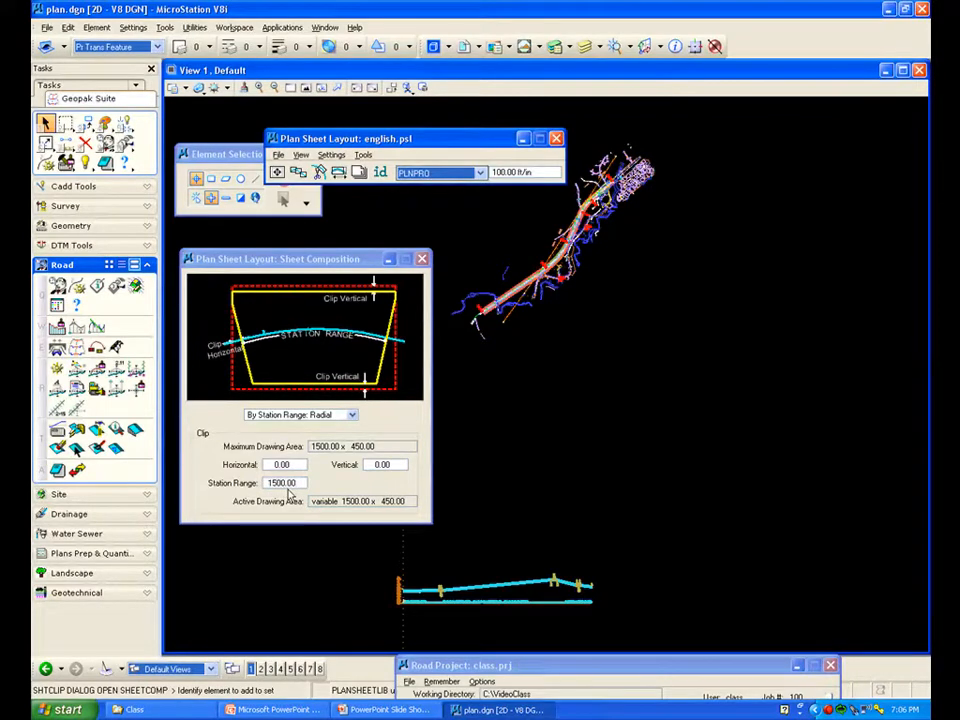
left_click(421, 258)
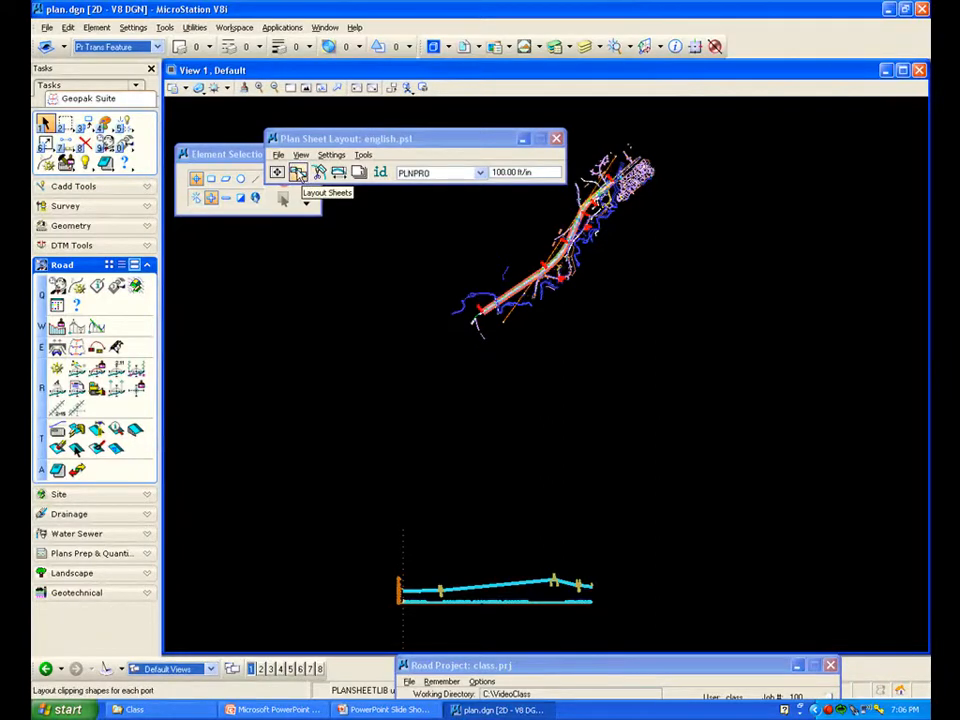
Open the layout sheet settings, select job file job100.gpk and choose Multiple Sheets
left_click(297, 173)
left_click_drag(316, 234, 334, 370)
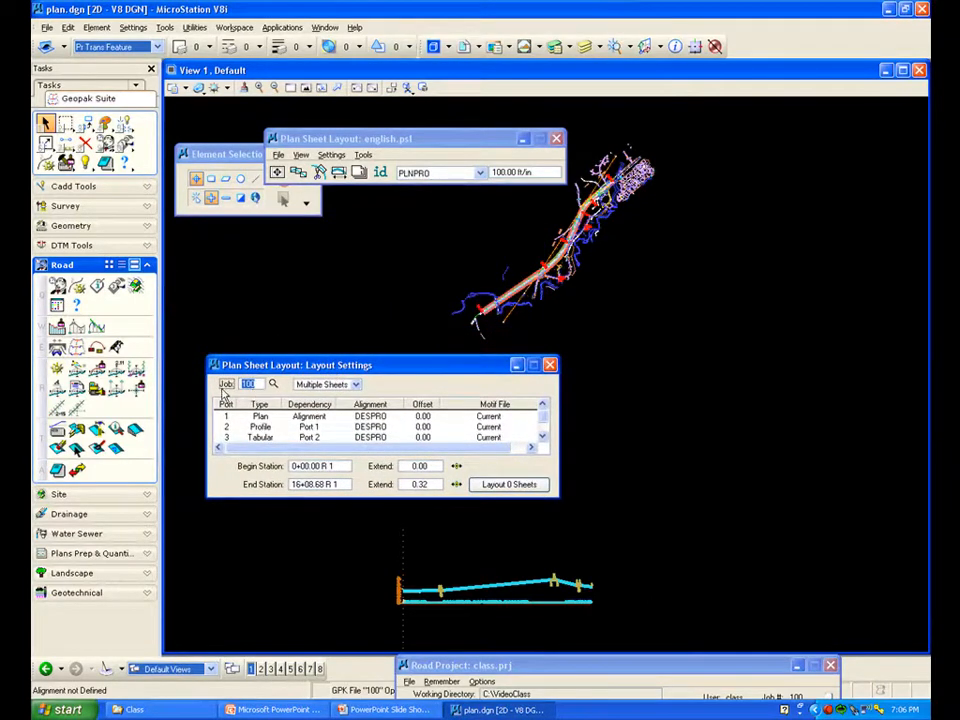
left_click(273, 384)
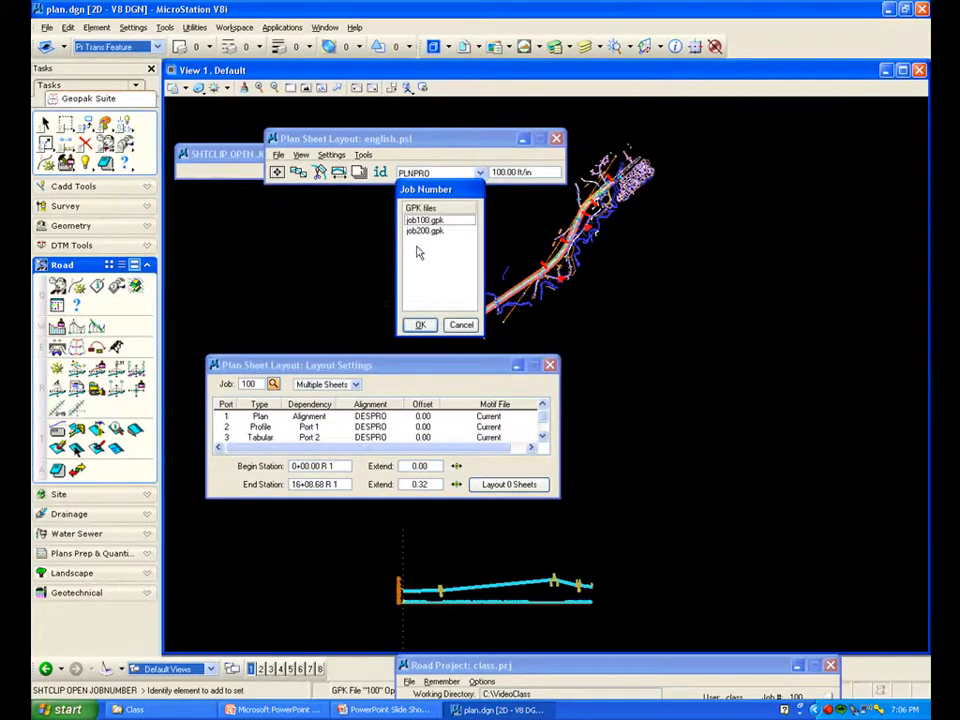
left_click(420, 324)
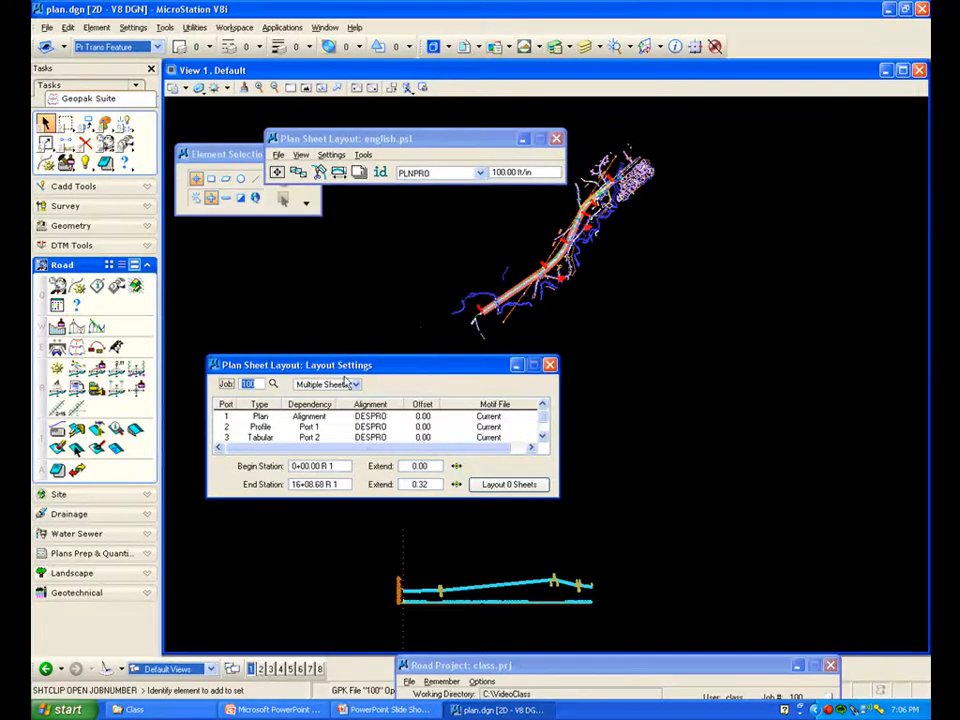
left_click(356, 388)
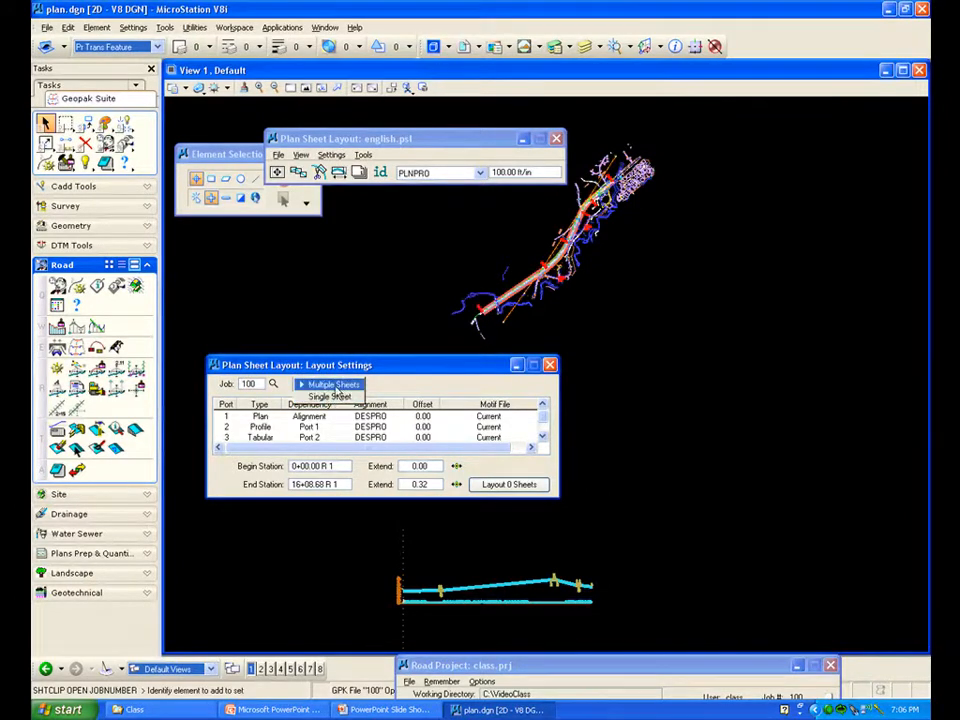
left_click(335, 390)
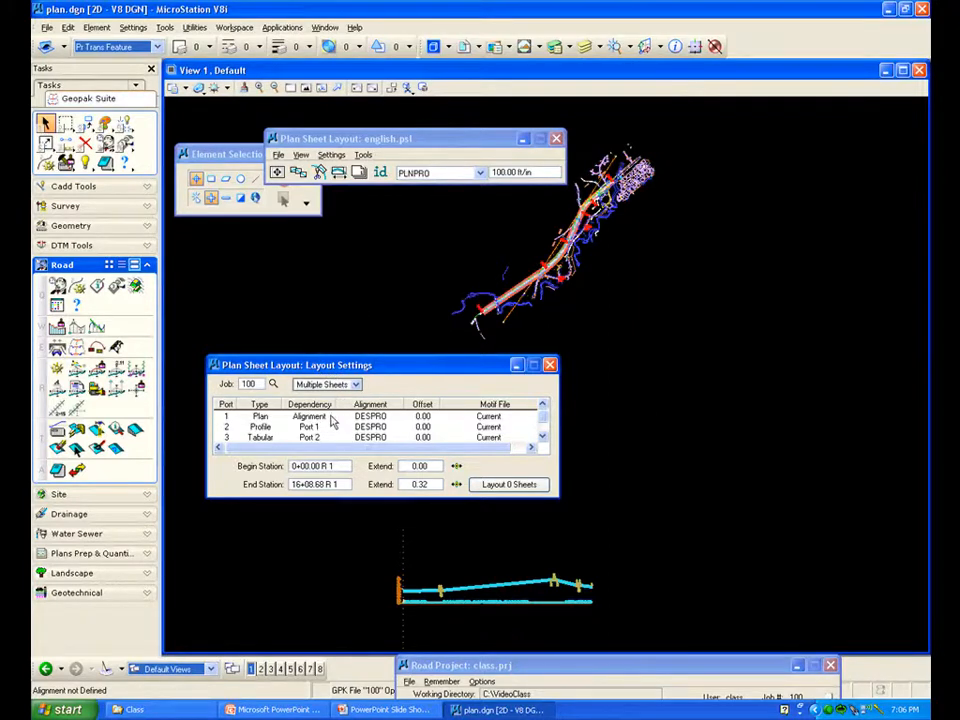
Set port 1's plan data chain to MAINLINE
left_click(337, 423)
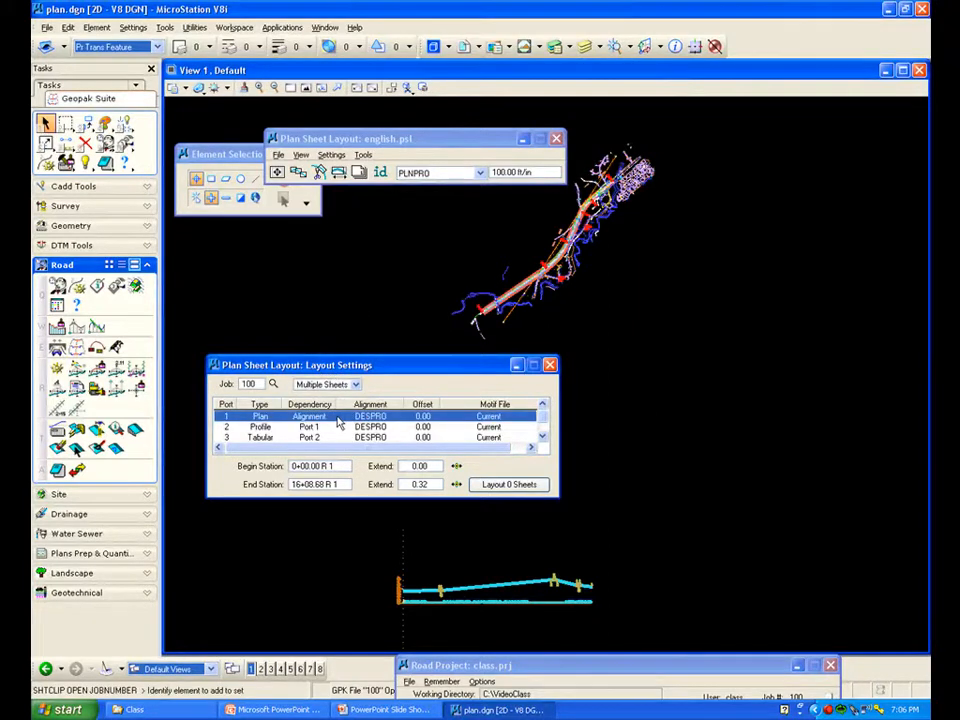
double_click(337, 423)
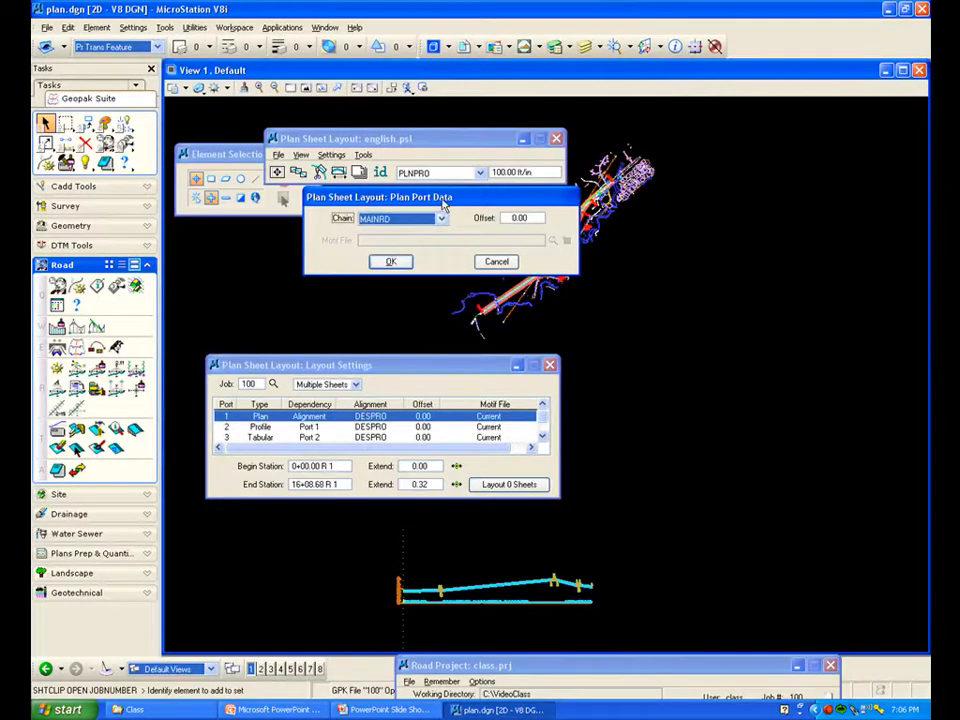
left_click_drag(445, 203, 351, 238)
left_click(347, 254)
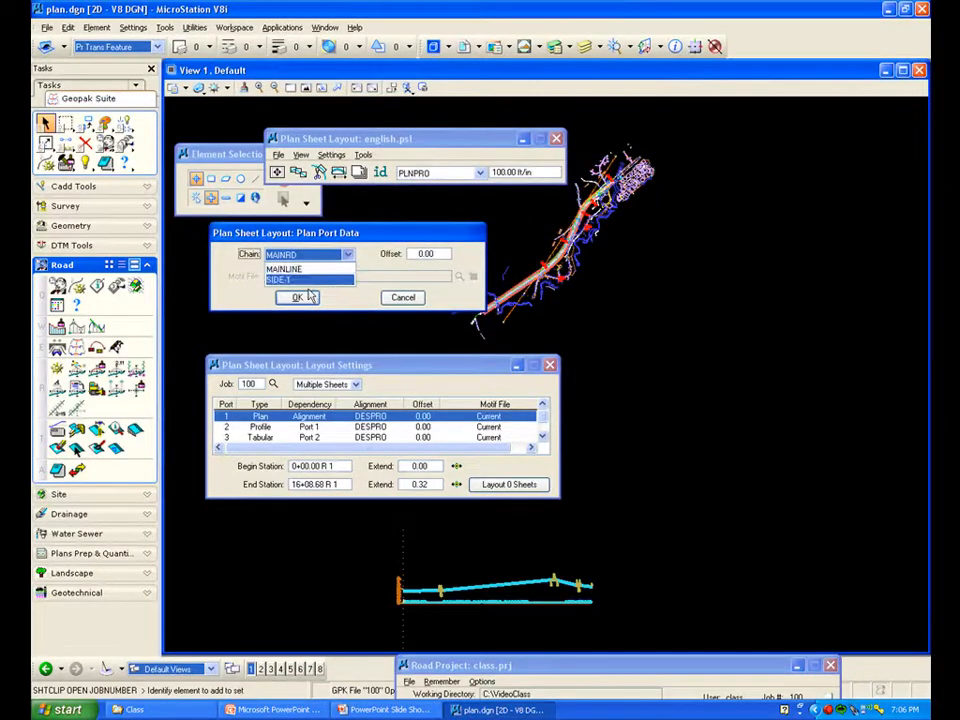
left_click(284, 269)
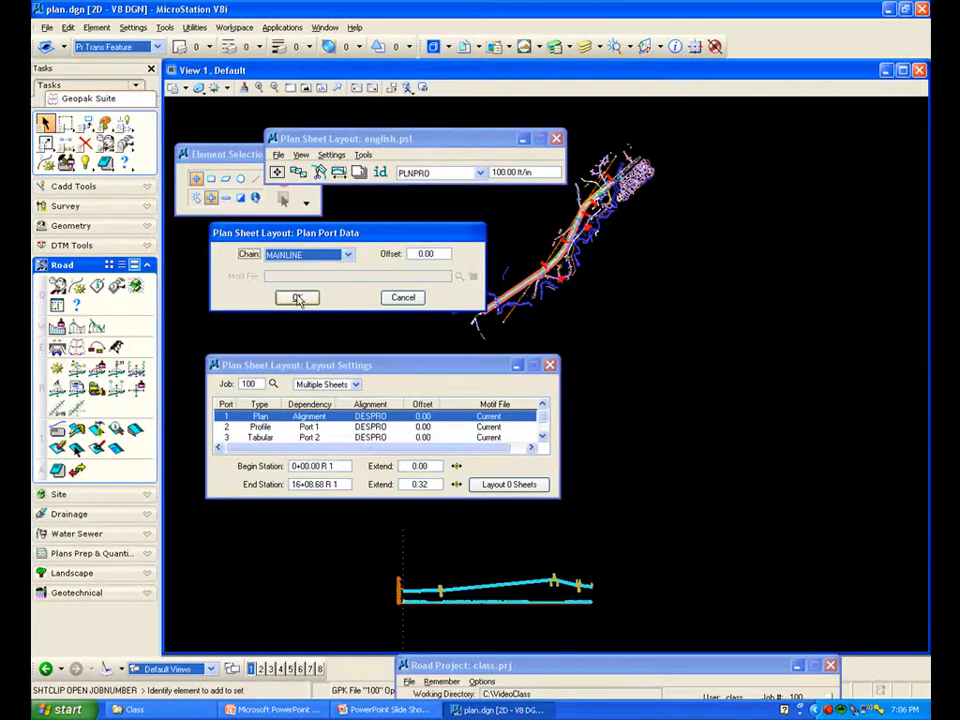
left_click(298, 298)
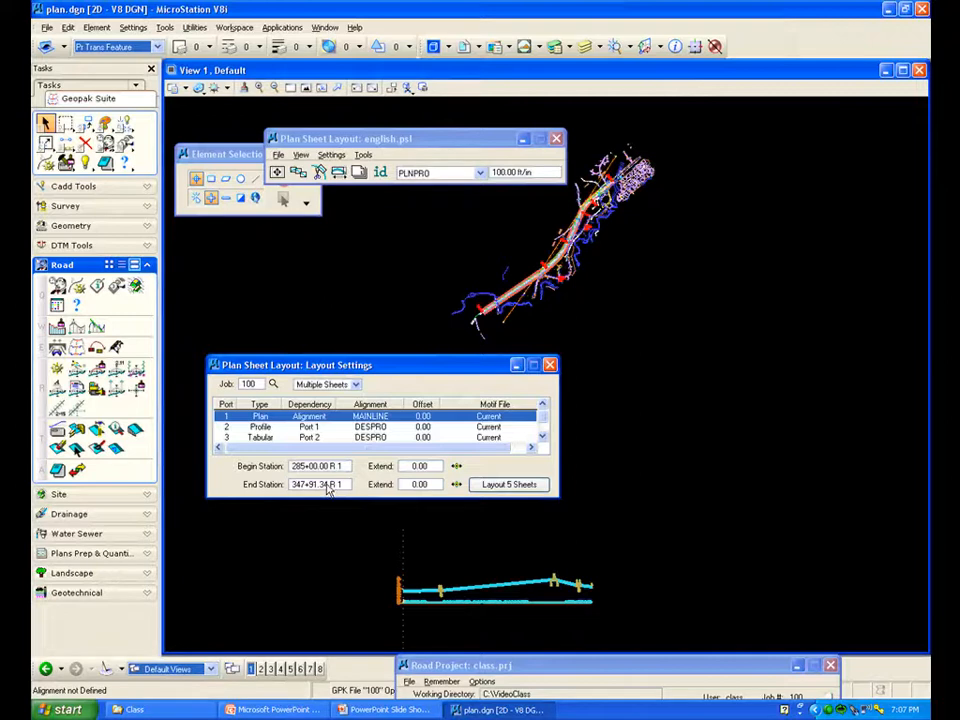
Define port 2's profile data by identifying the profile cell in the drawing
double_click(327, 432)
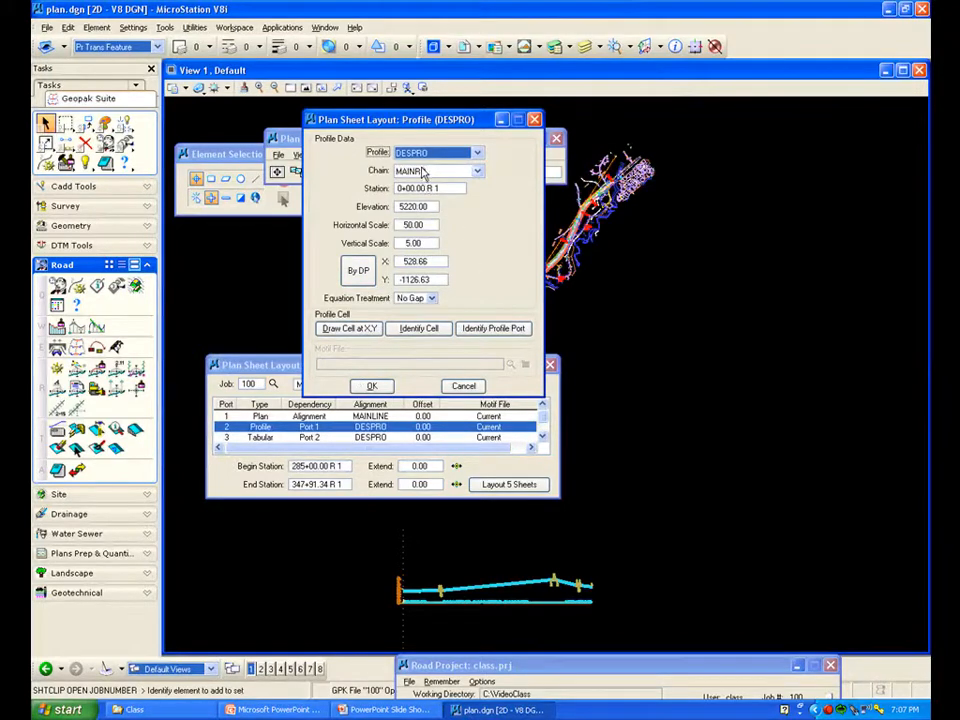
left_click(418, 329)
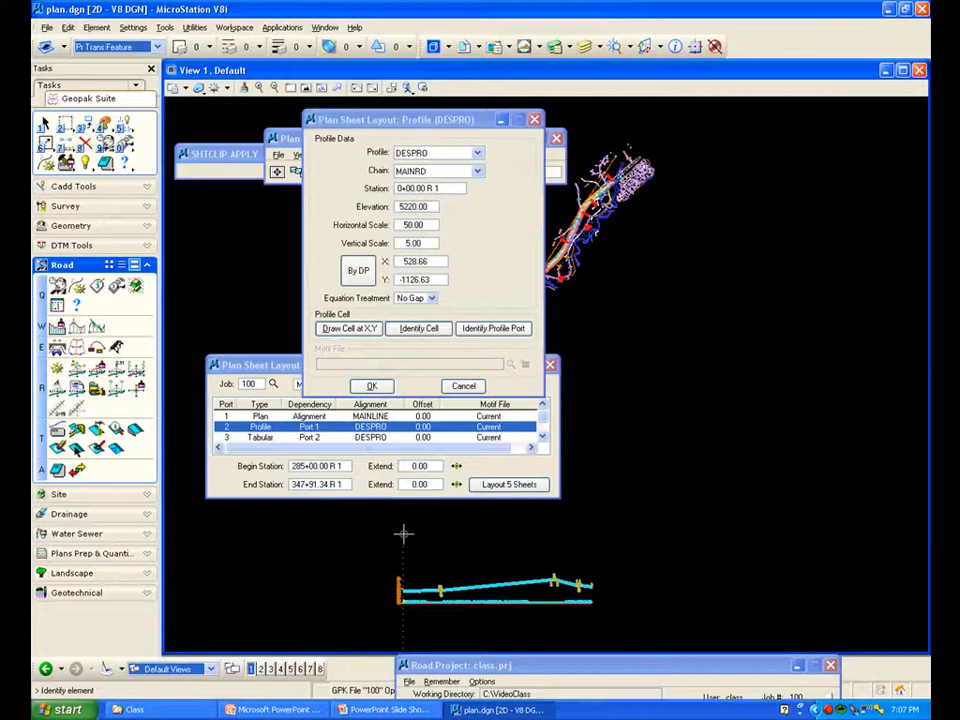
left_click(449, 522)
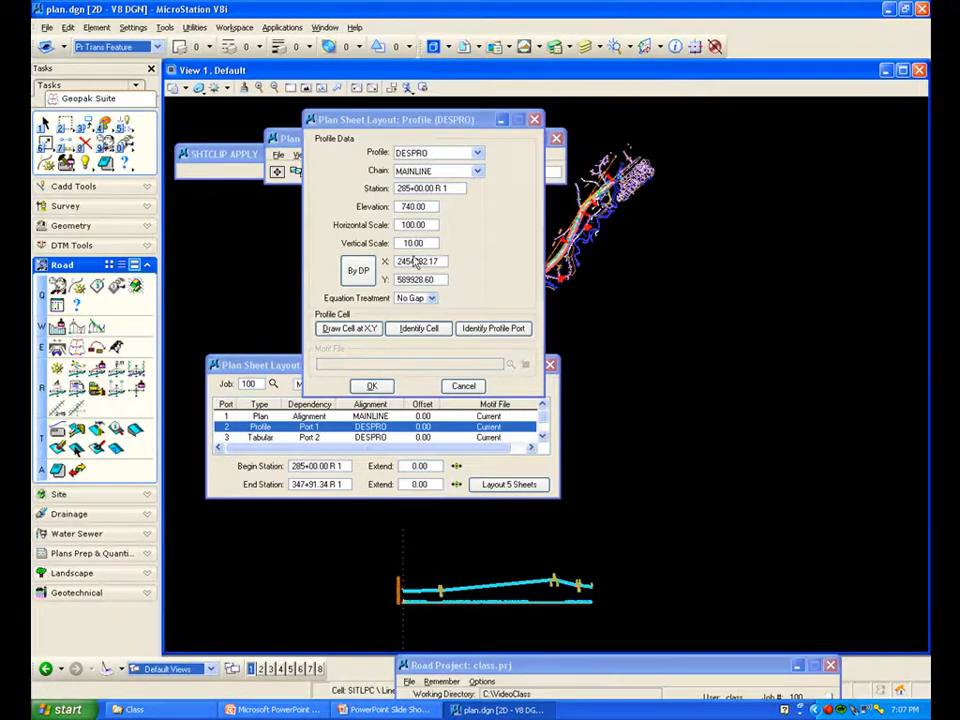
left_click(373, 387)
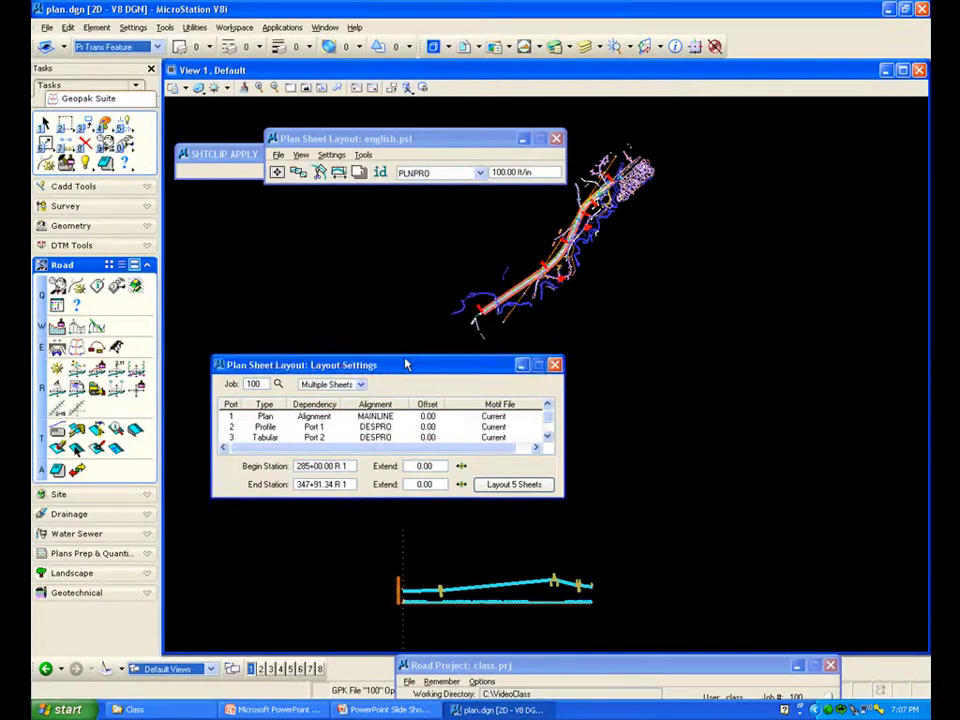
Define port 3's tabular data by identifying the profile cell in the drawing
left_click_drag(406, 364, 706, 334)
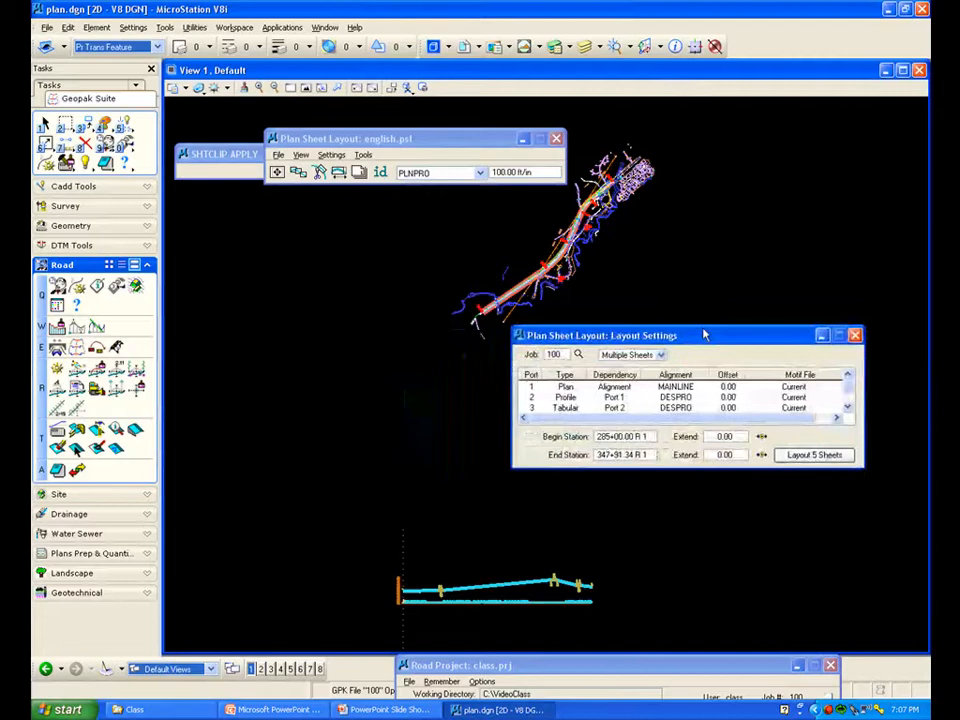
double_click(635, 409)
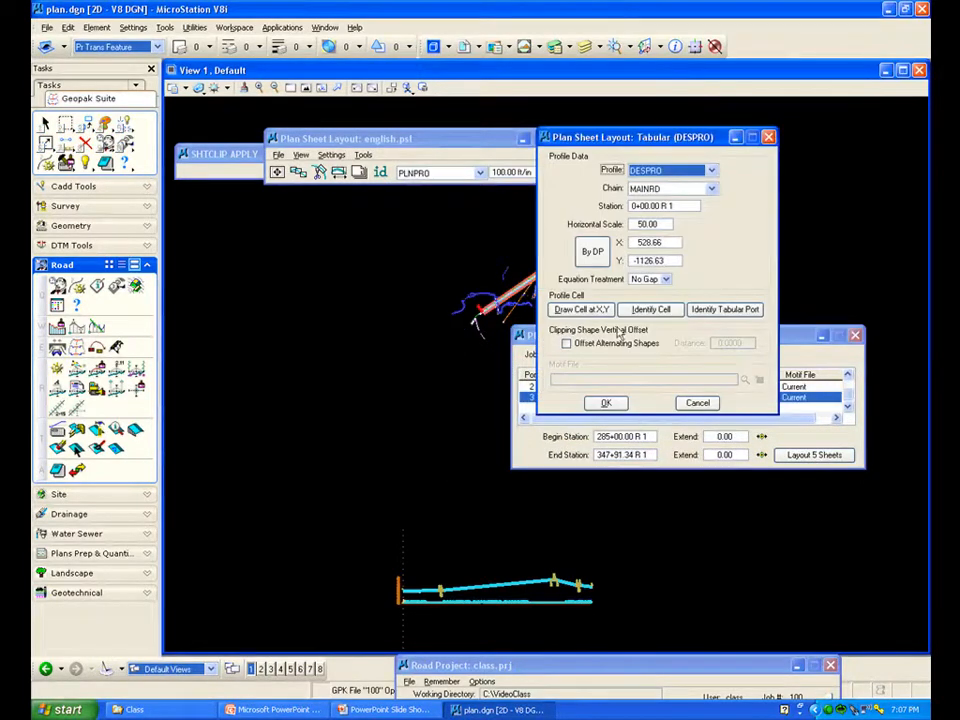
left_click_drag(641, 146, 739, 137)
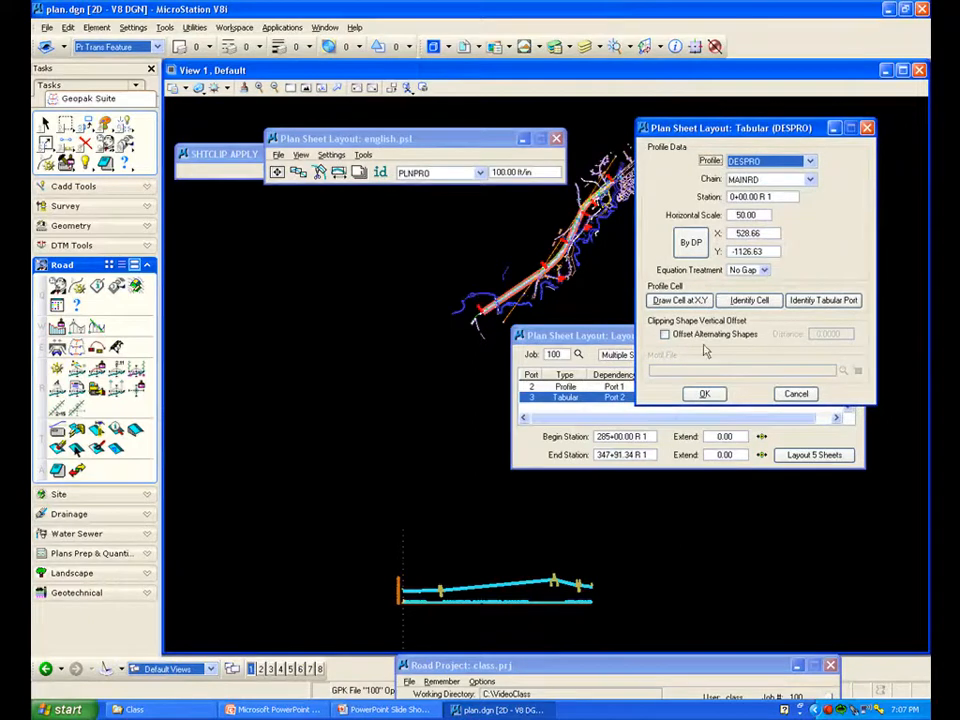
left_click(748, 301)
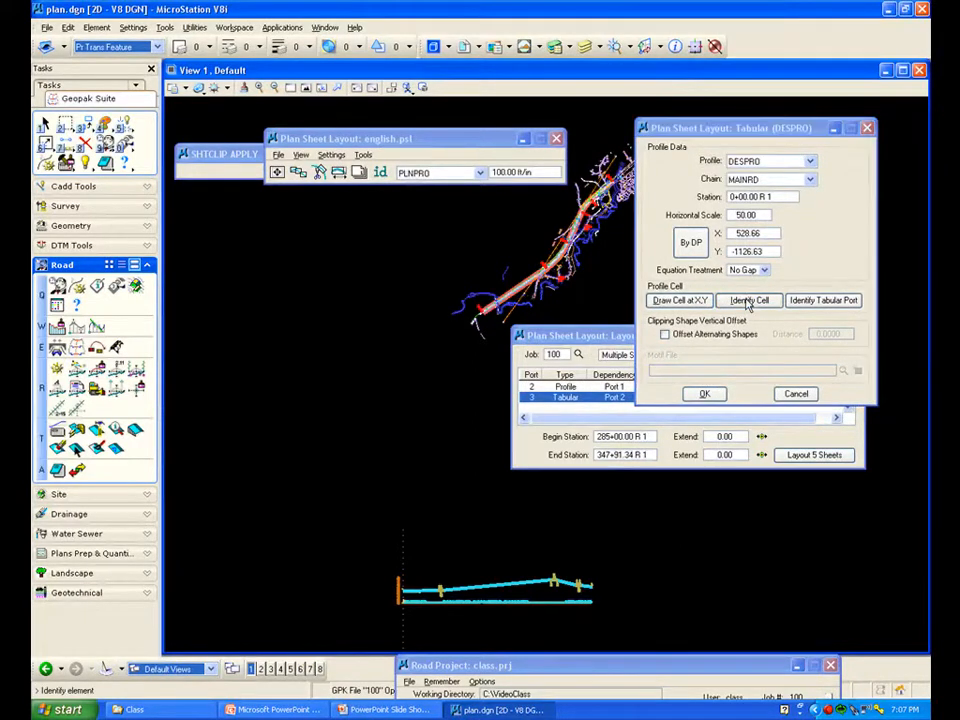
left_click(414, 392)
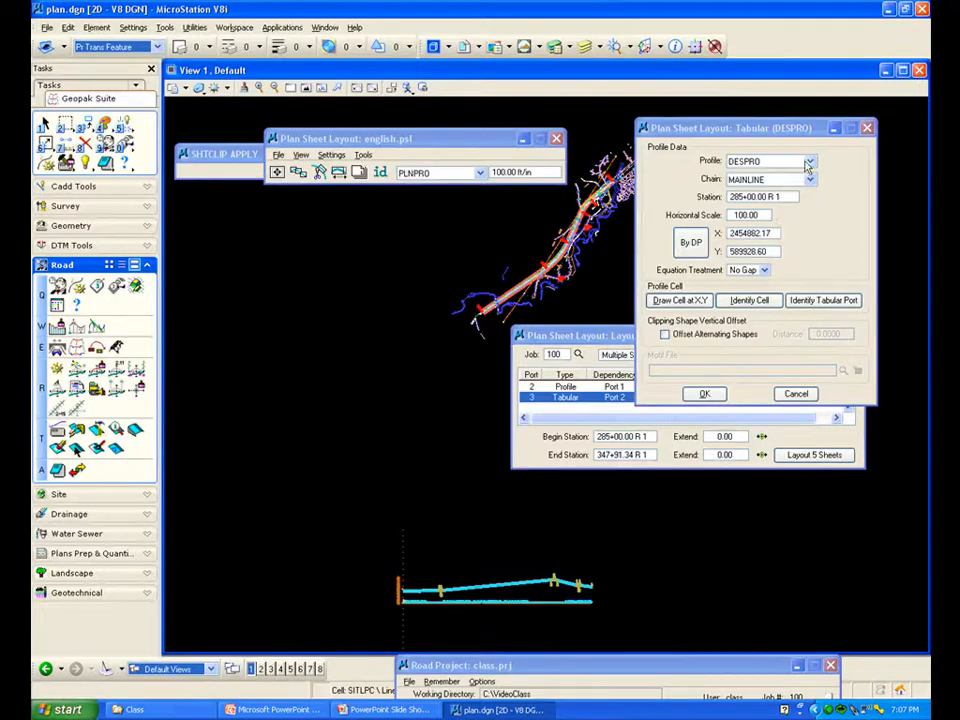
left_click(705, 393)
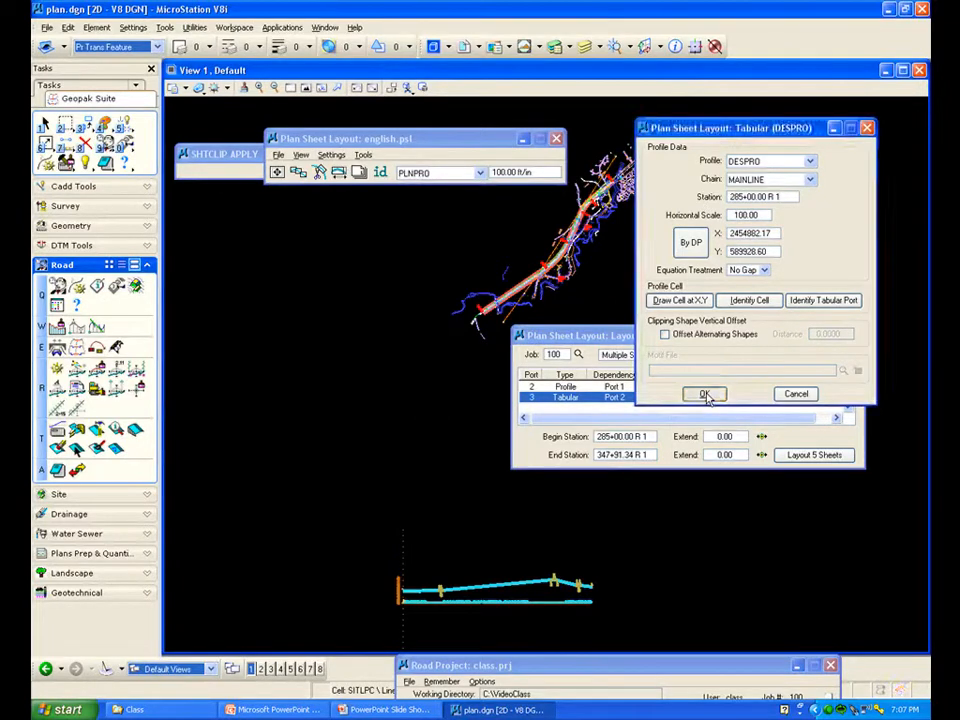
Lay out the 5 plan and profile sheets along the alignment
left_click_drag(684, 338, 443, 361)
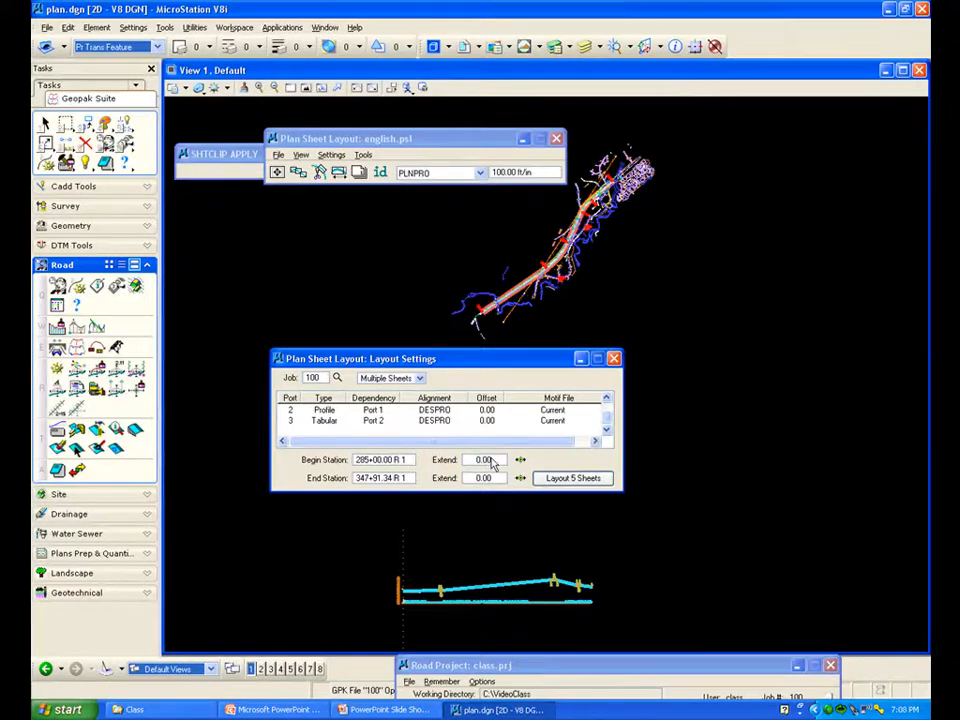
left_click(572, 479)
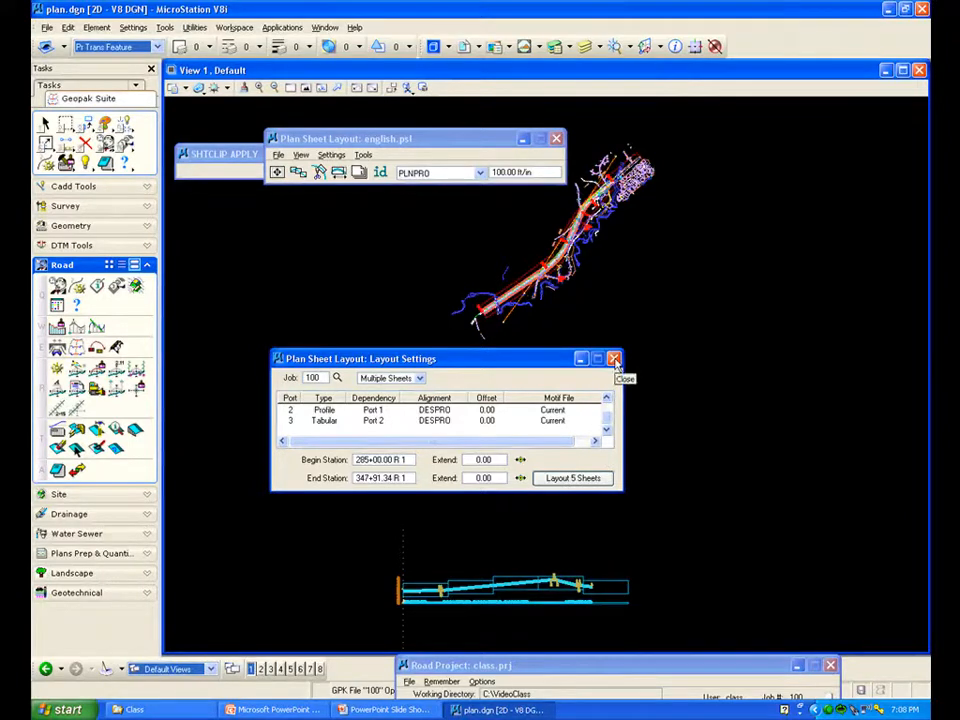
Inspect the laid-out sheet clipping shapes in the plan and profile drawing
left_click_drag(550, 366, 820, 378)
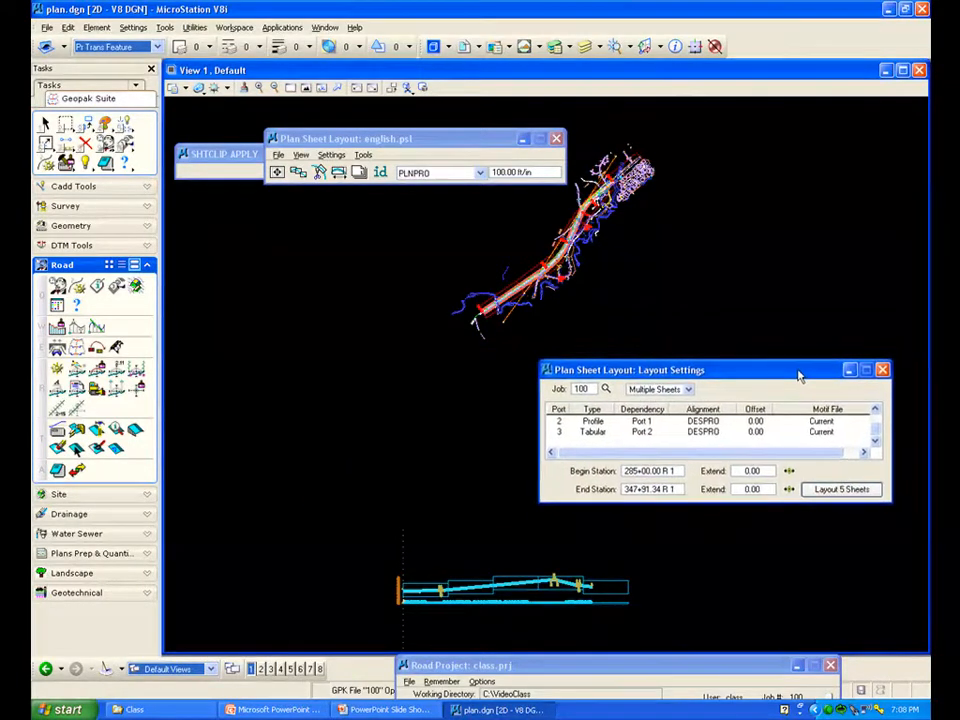
scroll(480, 328, "up", 3)
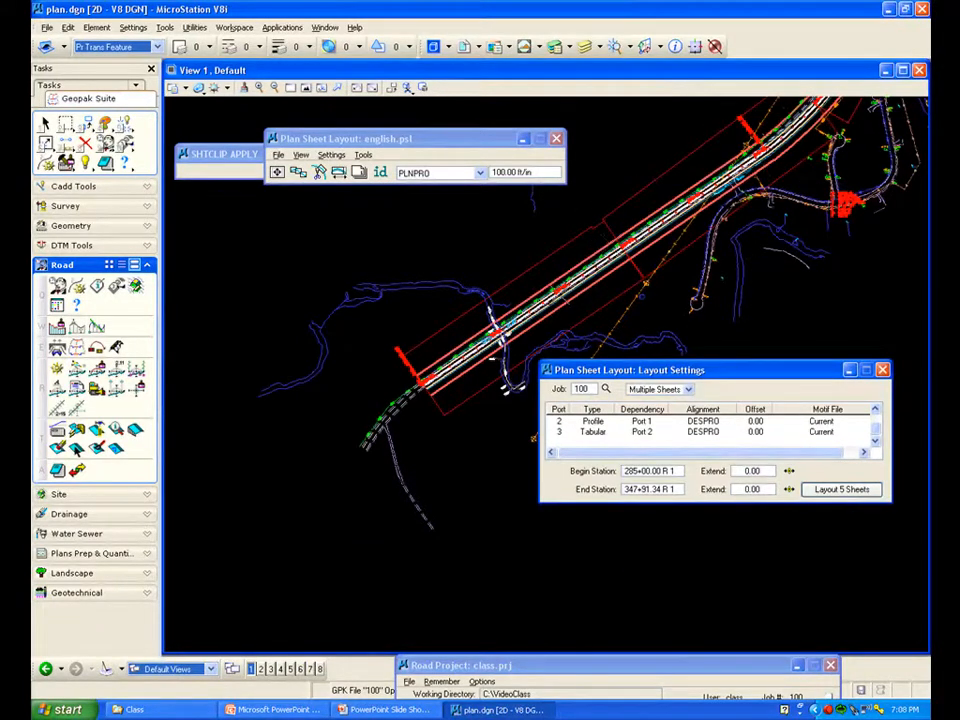
scroll(355, 305, "down", 3)
scroll(490, 556, "down", 3)
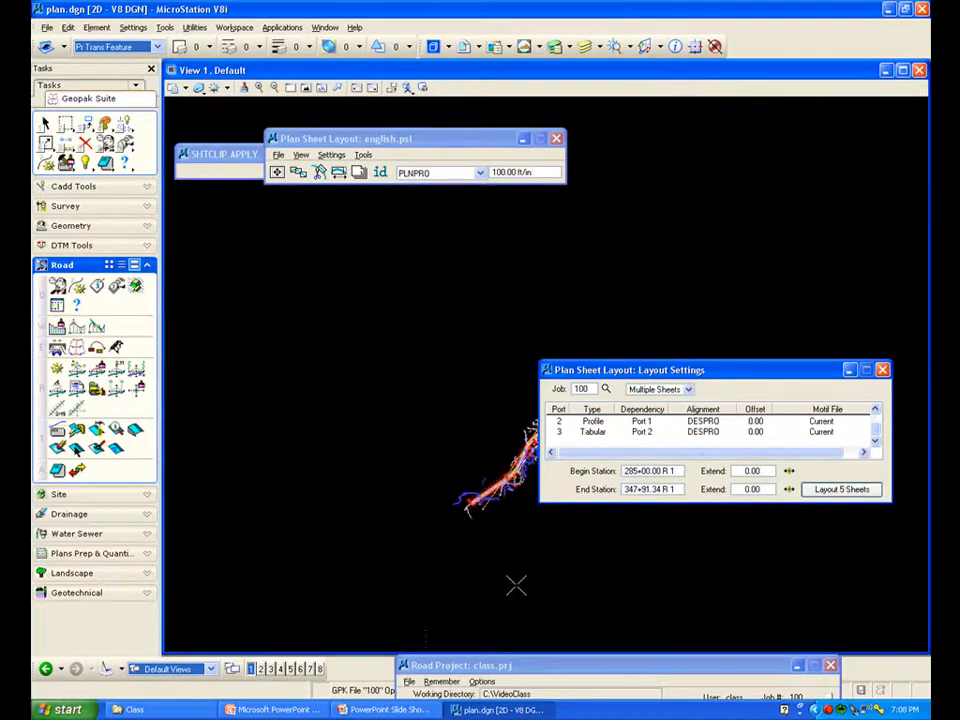
left_click(305, 87)
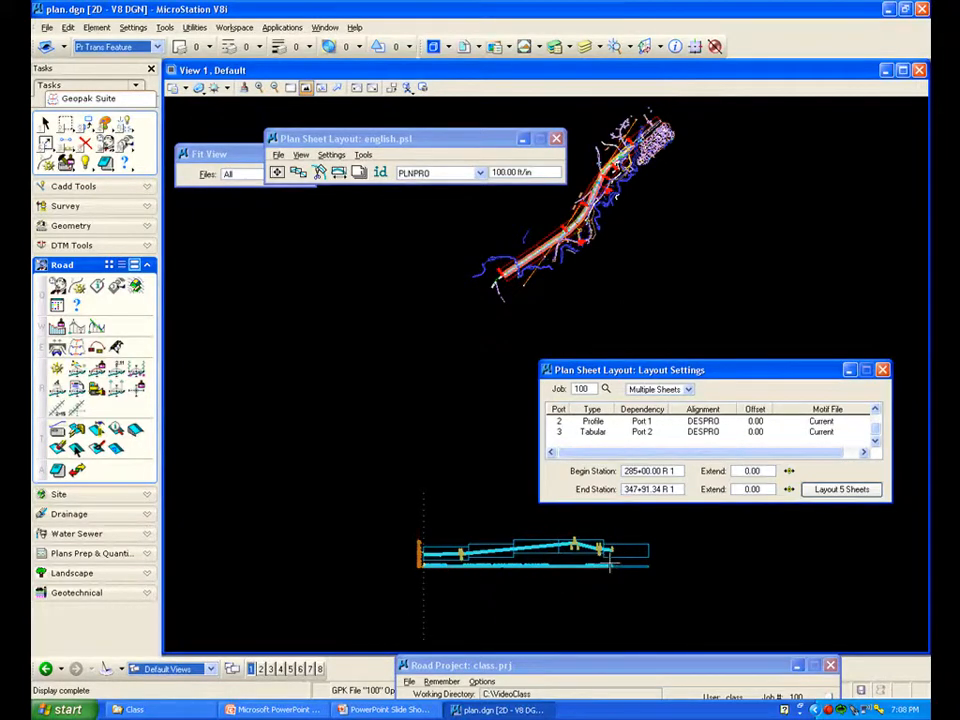
left_click_drag(647, 369, 510, 337)
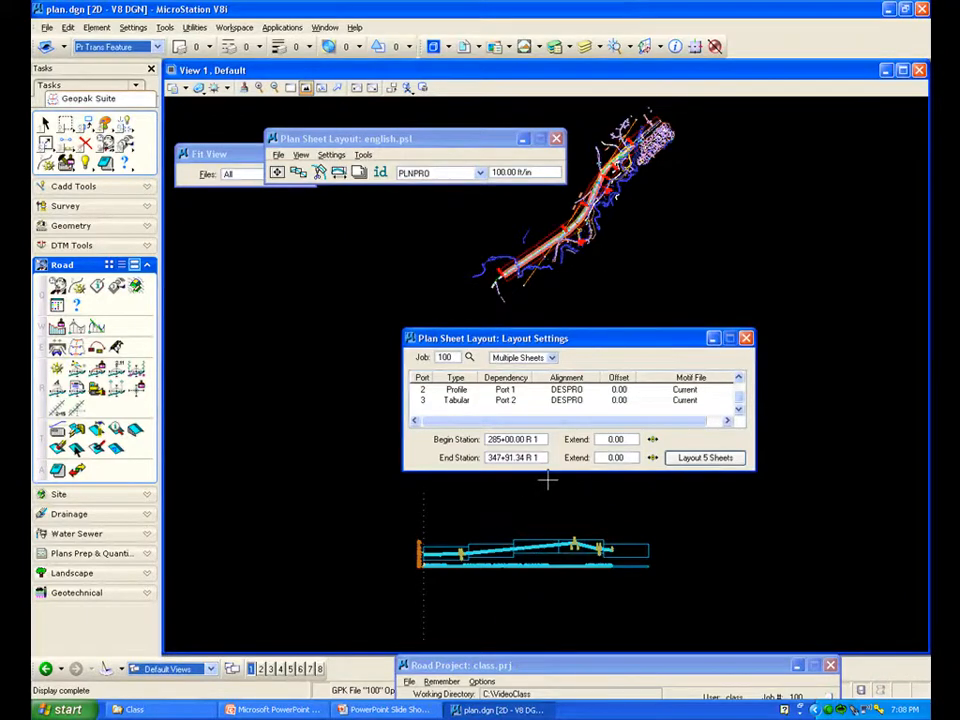
Close the layout settings, open Clip Sheets, and set the output directory to C:\VideoClass\
left_click(746, 339)
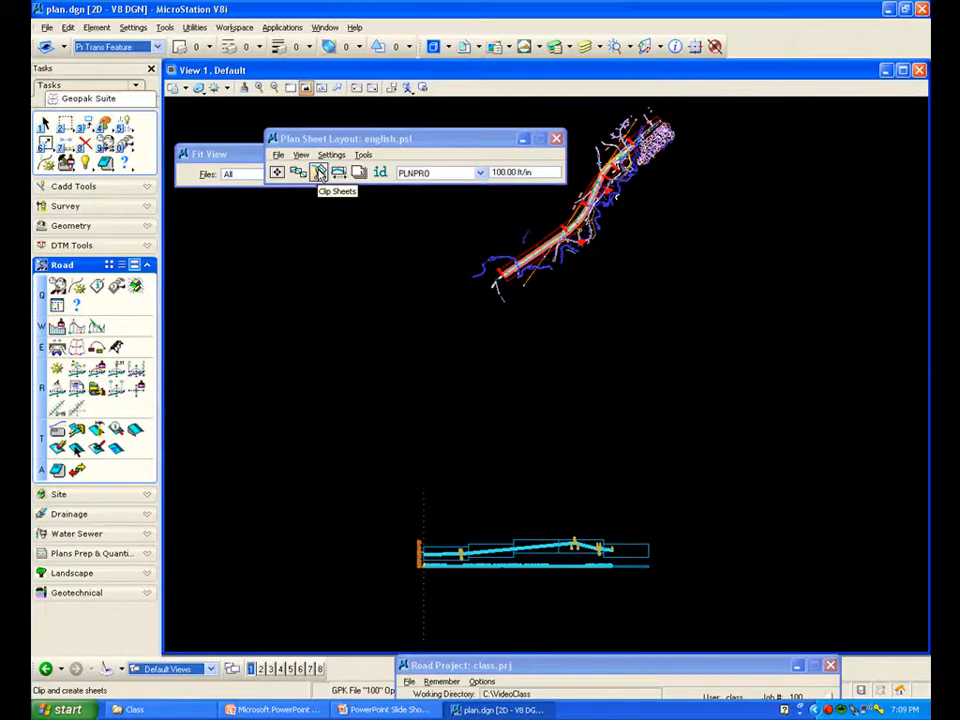
left_click(318, 173)
left_click_drag(313, 123, 310, 200)
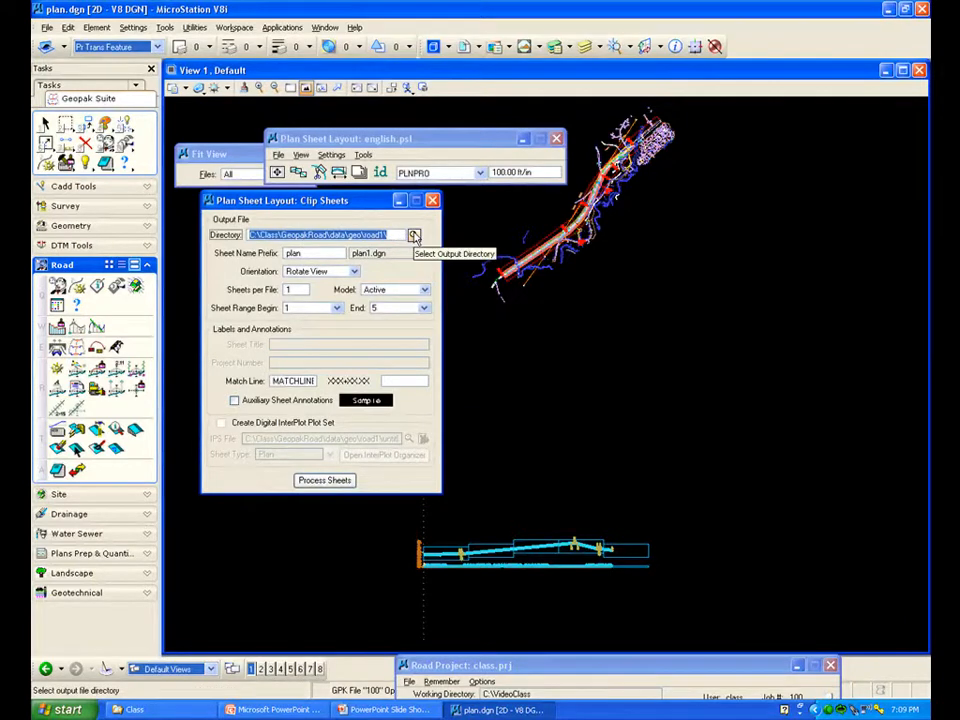
left_click(413, 234)
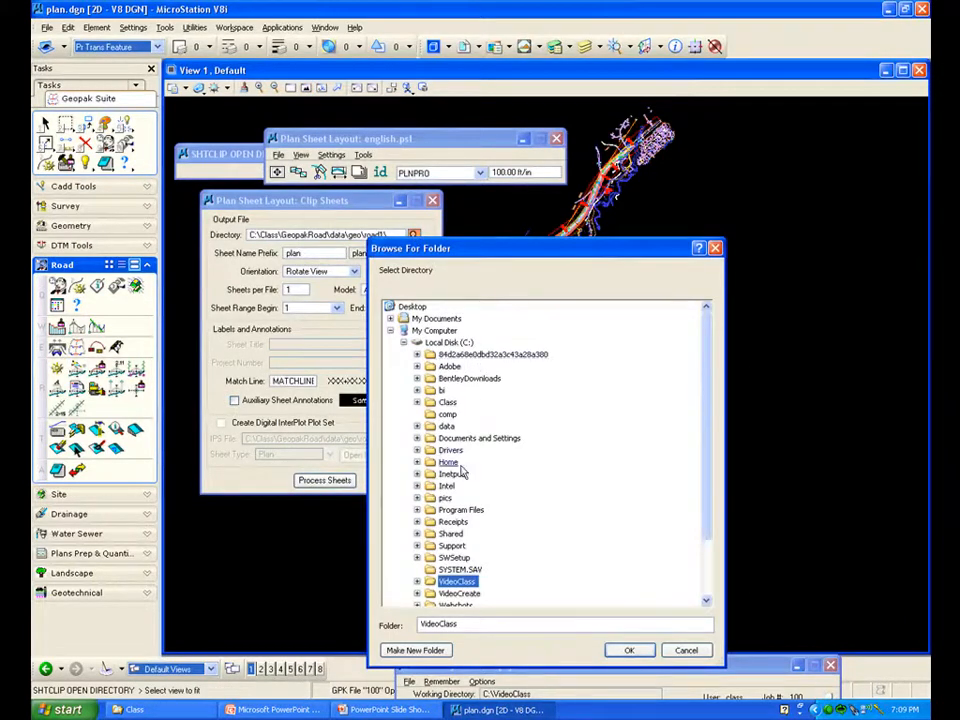
double_click(457, 583)
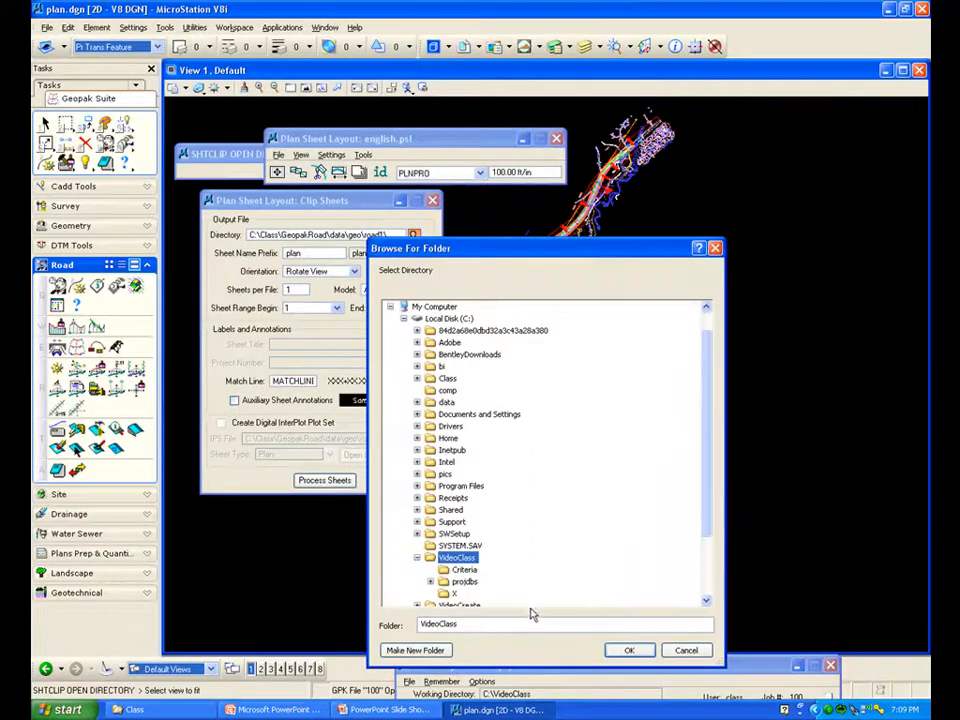
left_click(622, 650)
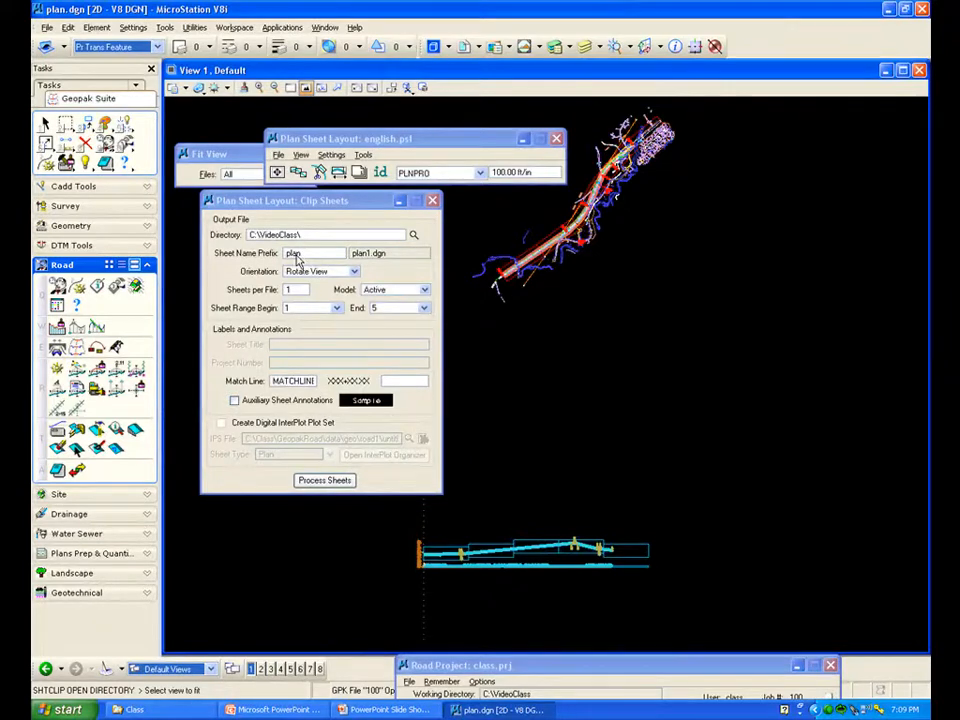
Keep Rotate View orientation, set the match line label to MATCHLINE STA., and process the sheets
left_click(354, 274)
left_click(327, 271)
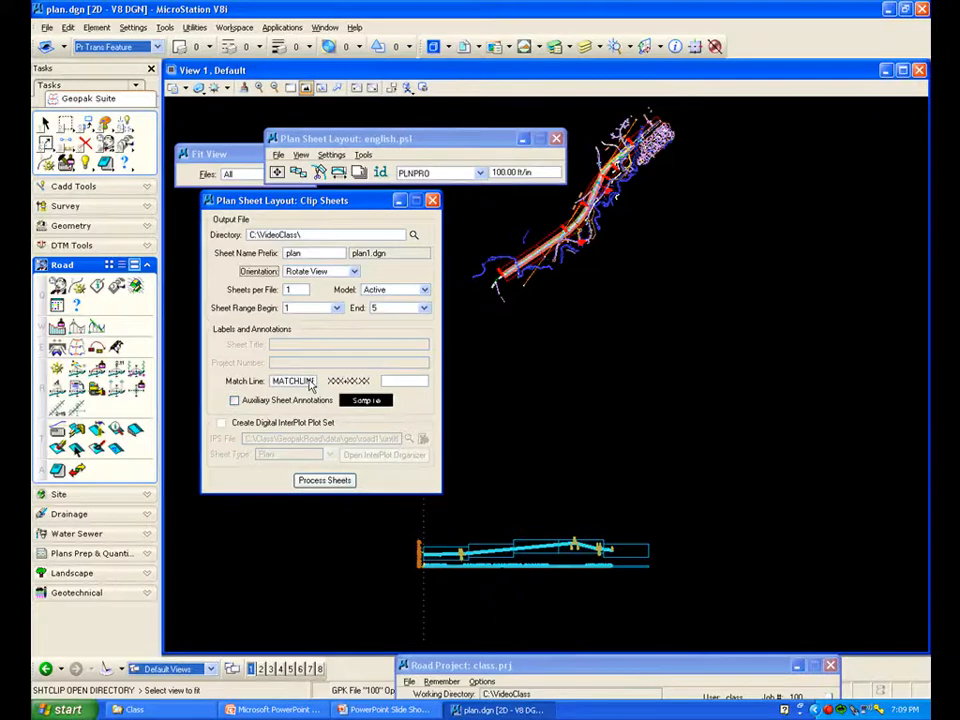
double_click(305, 381)
left_click_drag(310, 383, 326, 383)
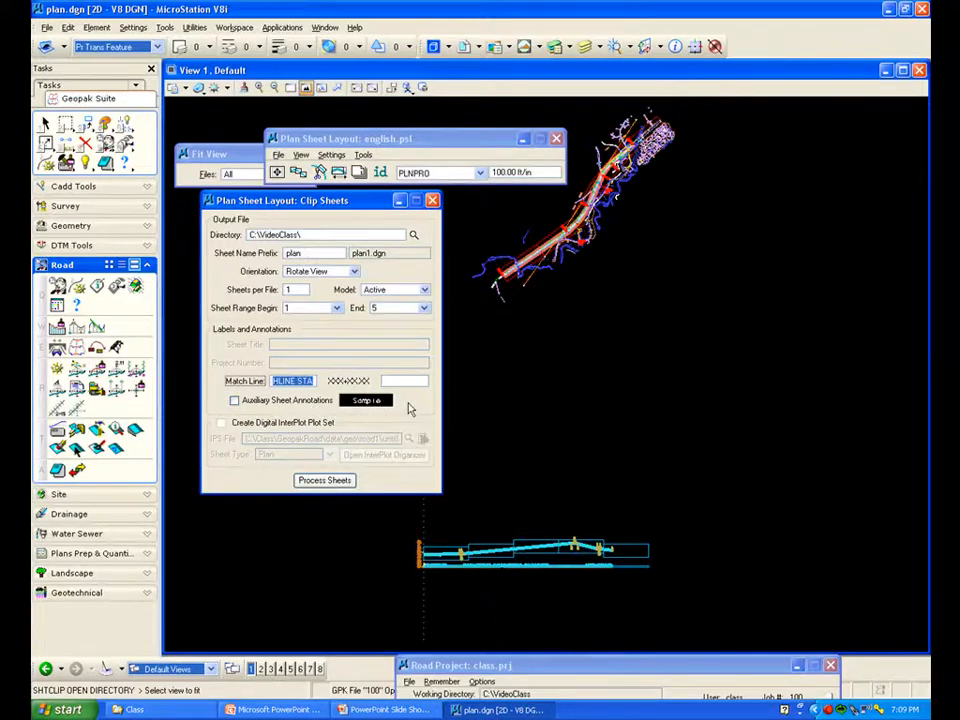
left_click(326, 481)
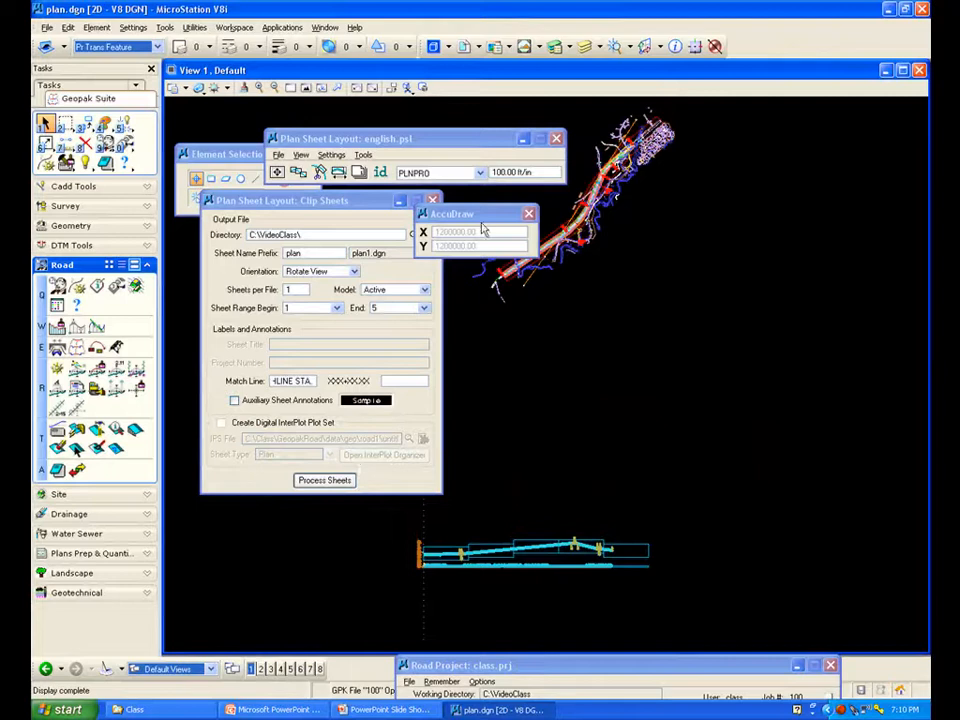
Close the Clip Sheets dialog and open the generated plan1.dgn sheet file
left_click(529, 214)
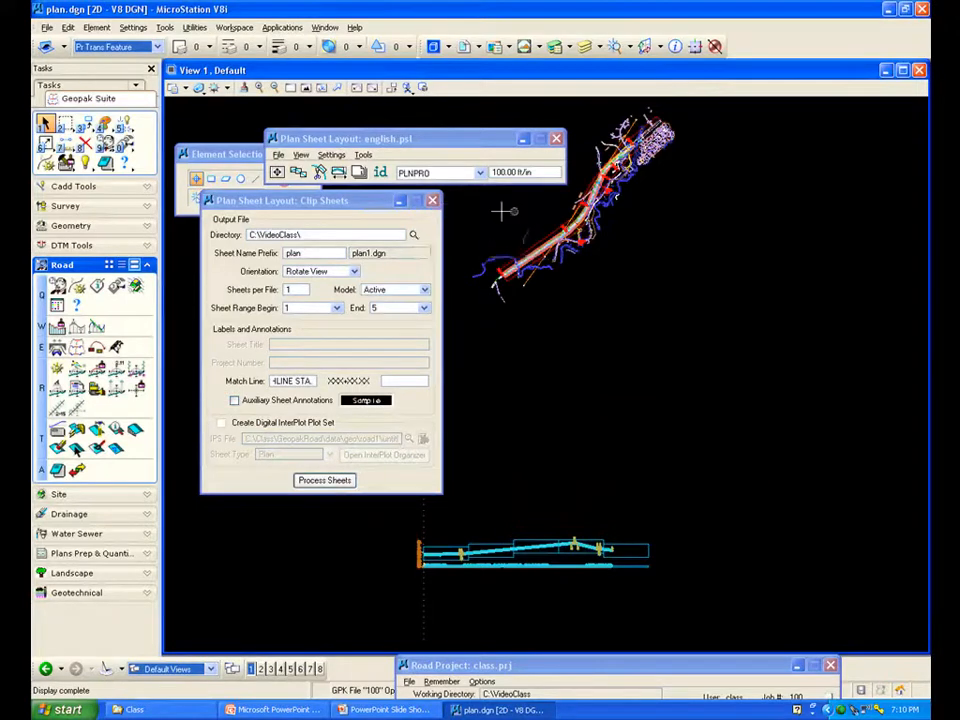
left_click(432, 201)
left_click_drag(434, 142, 675, 310)
left_click(311, 153)
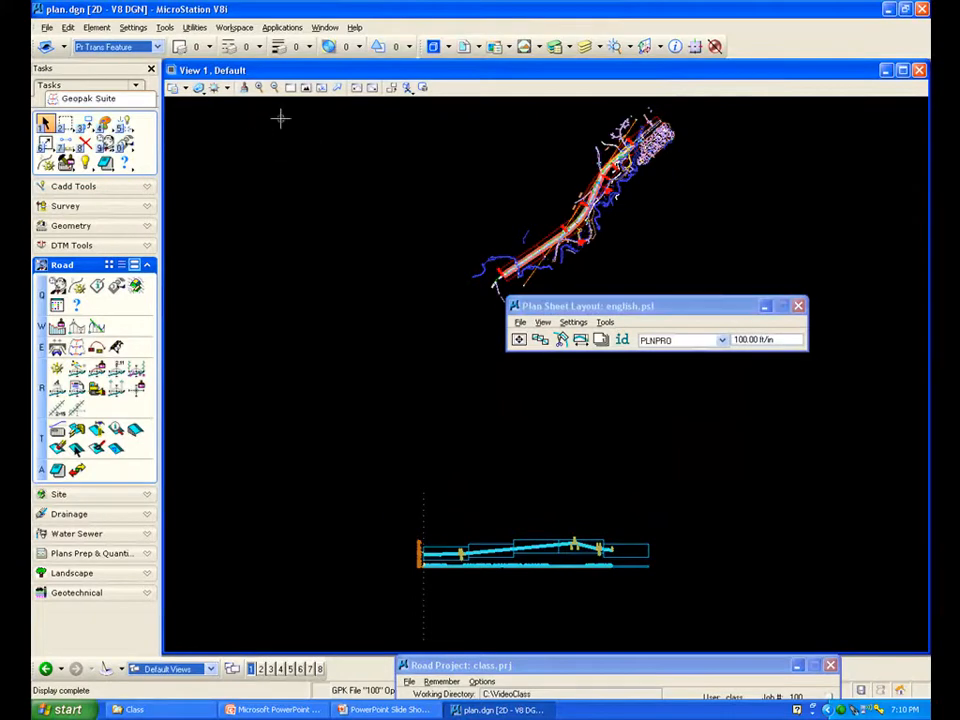
left_click(47, 29)
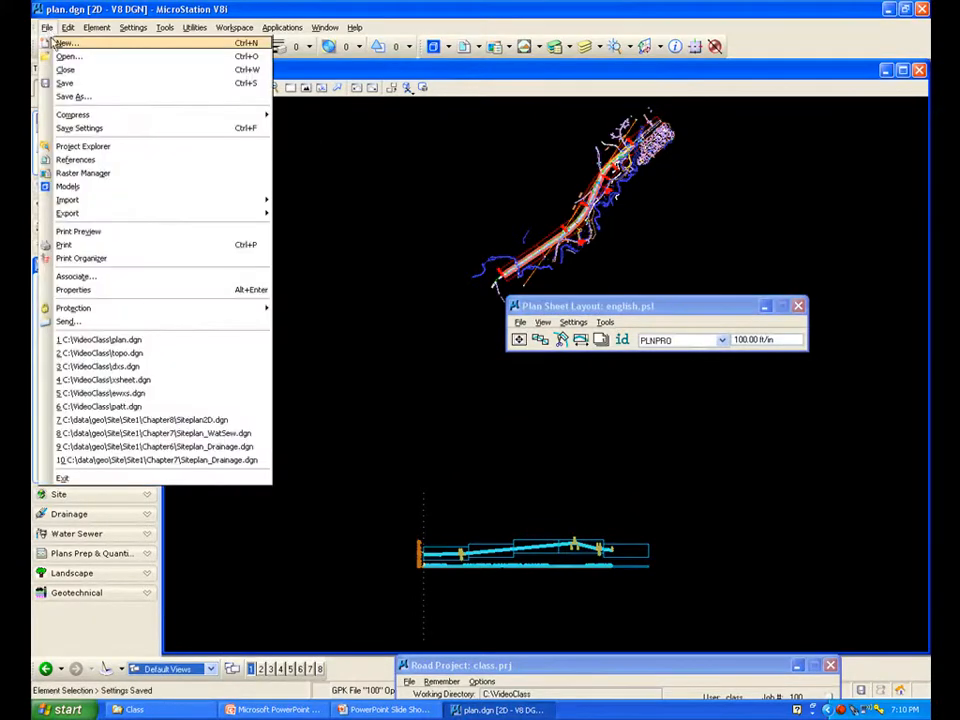
left_click(62, 66)
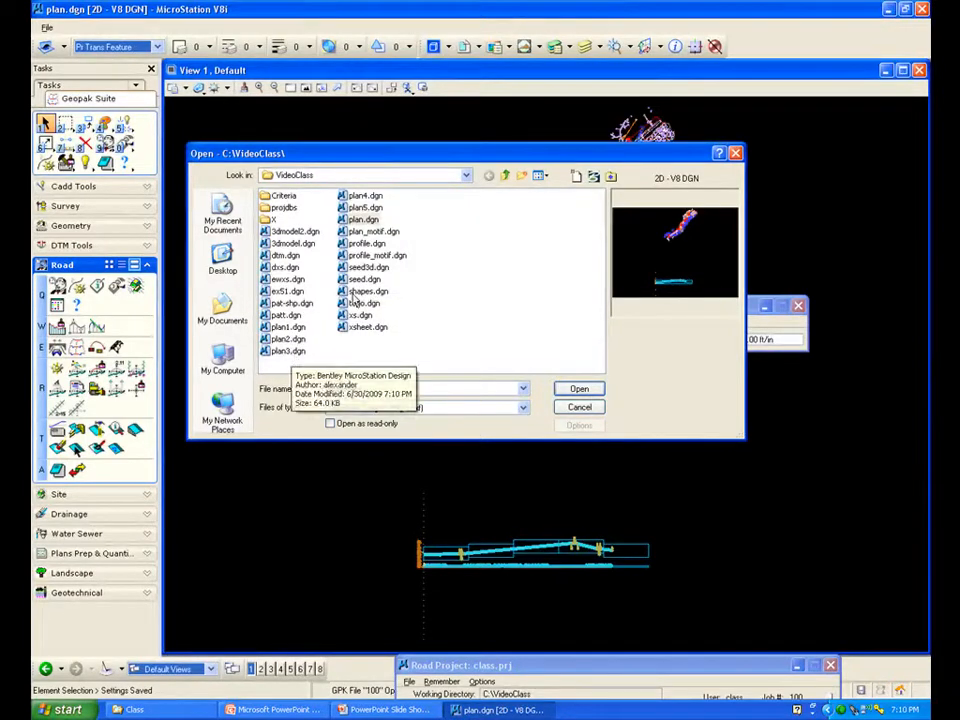
left_click(289, 327)
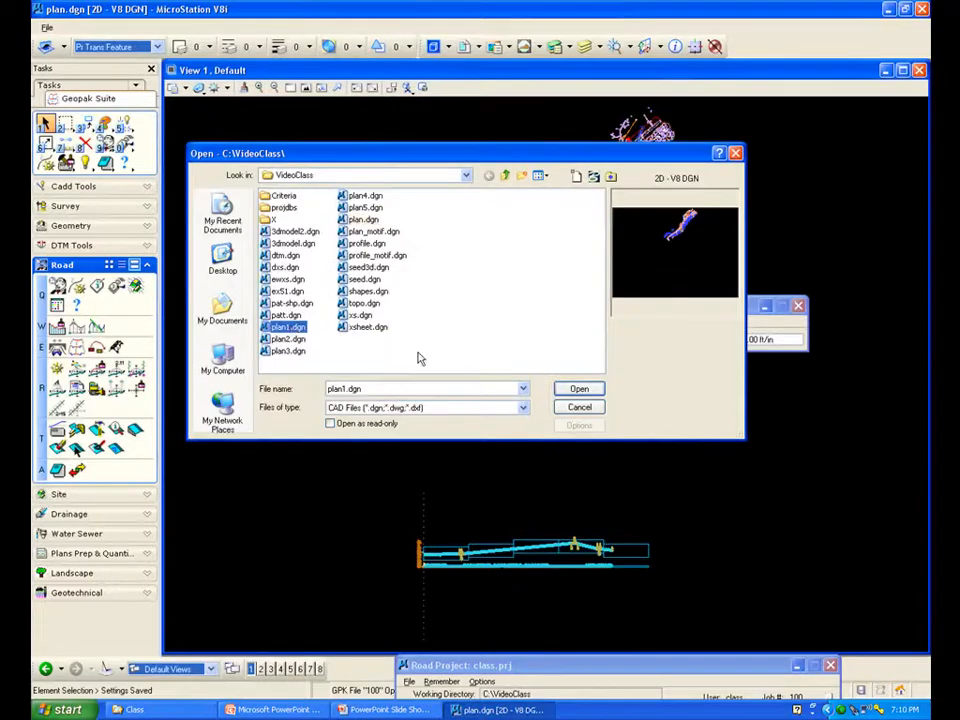
left_click(579, 388)
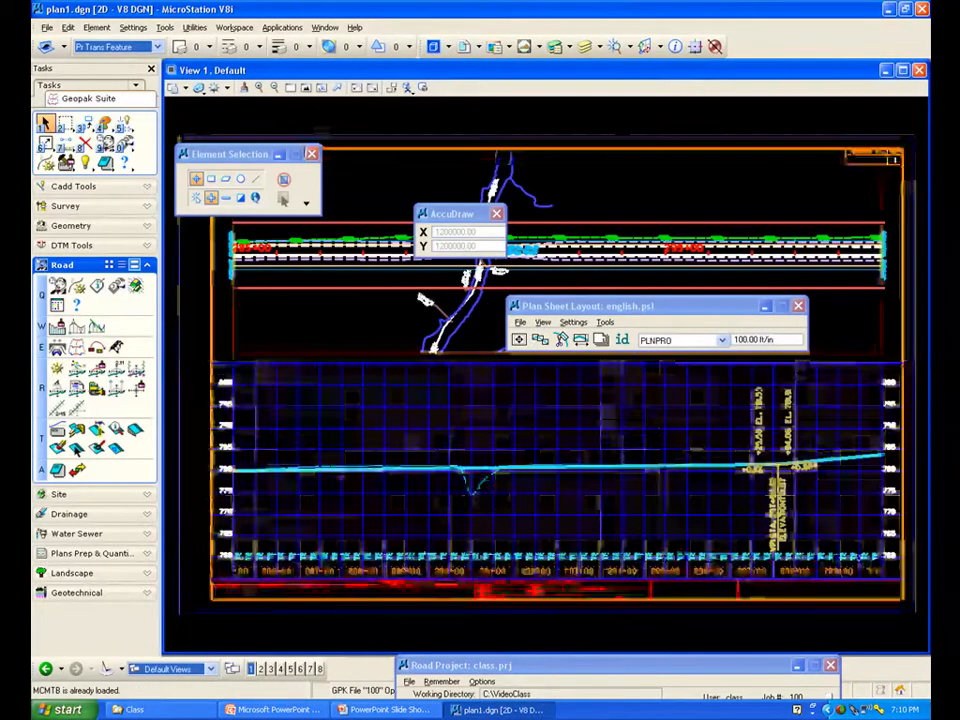
Inspect the first clipped plan and profile sheet in plan1.dgn
left_click(311, 154)
left_click(497, 214)
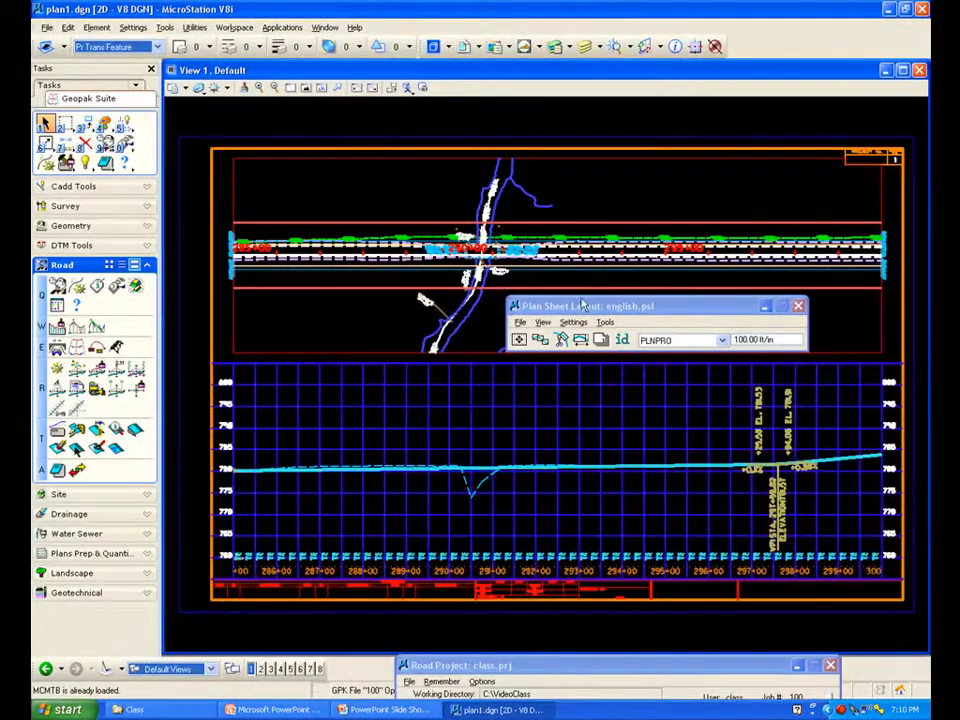
left_click(660, 307)
left_click_drag(660, 307, 629, 277)
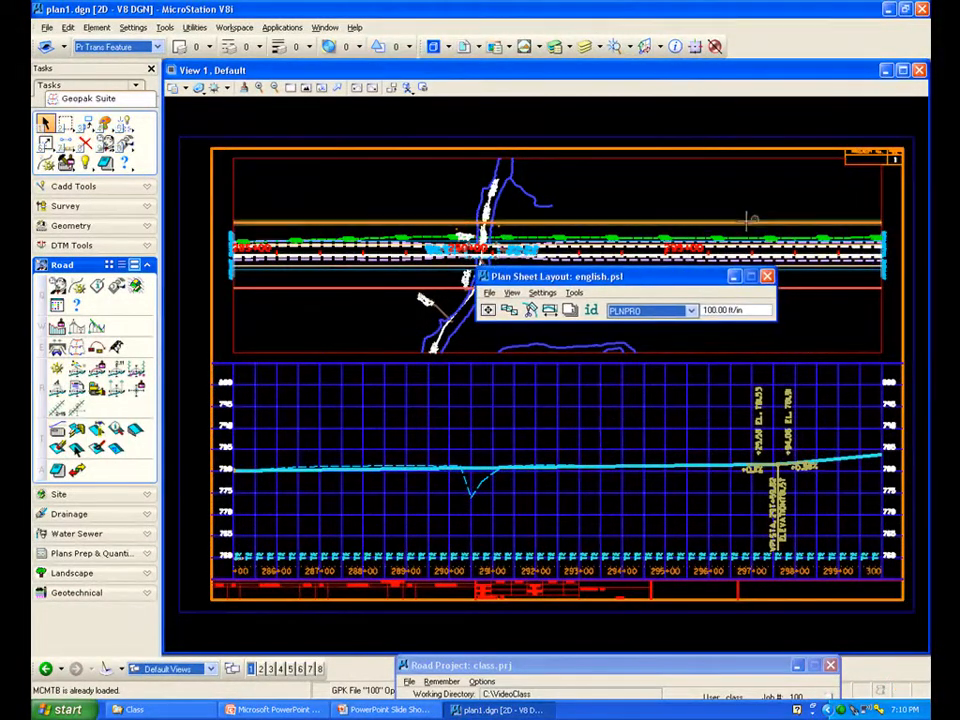
Reopen plan.dgn from the recently opened files
left_click(46, 27)
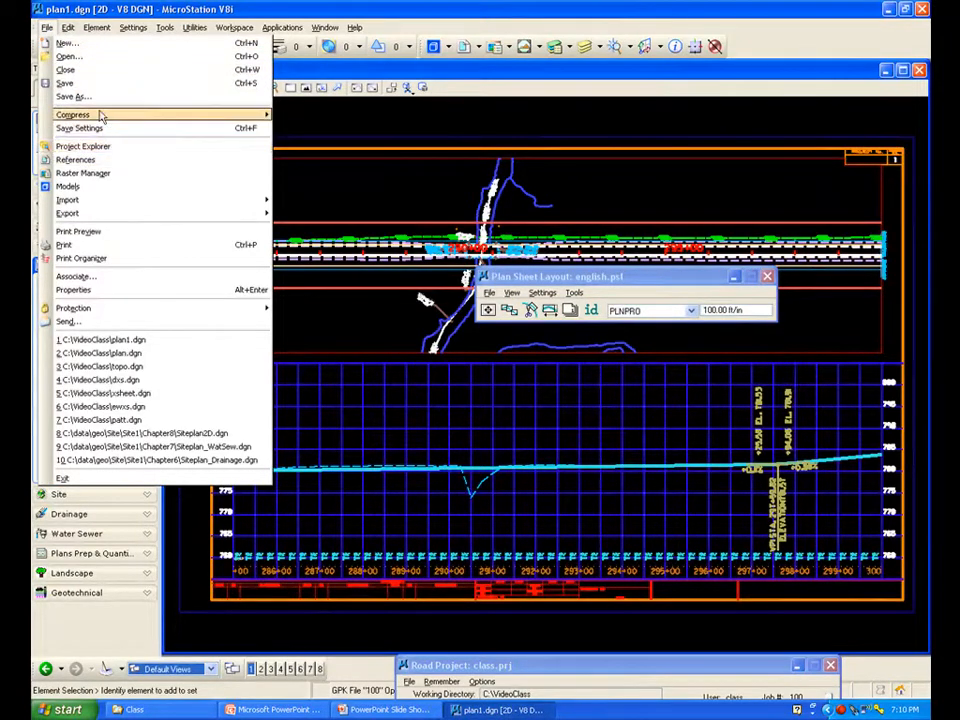
left_click(133, 353)
left_click(498, 215)
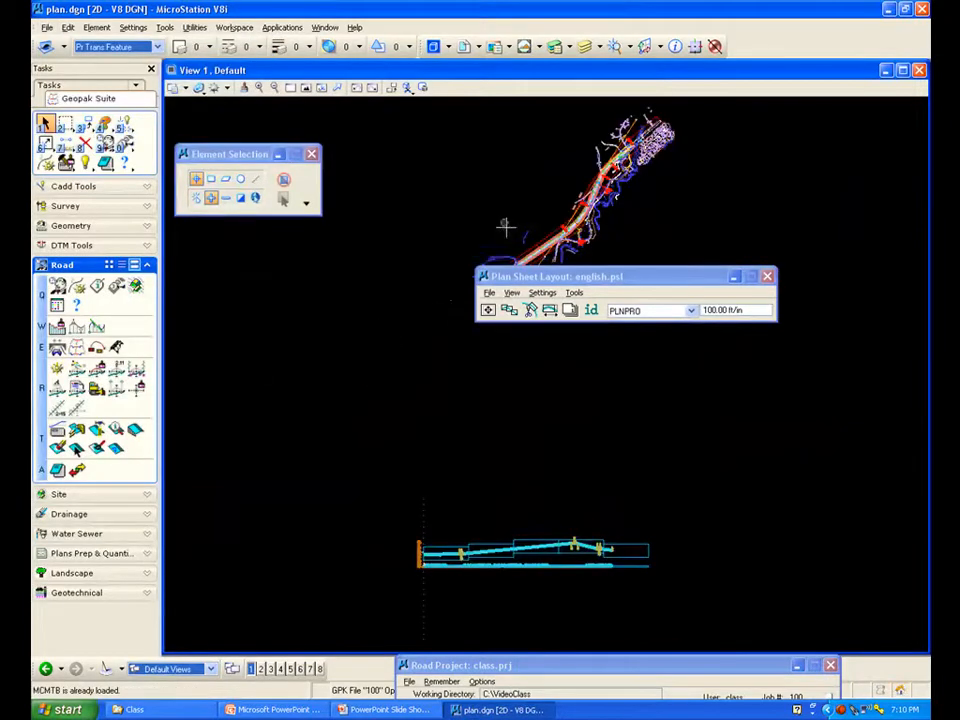
Open the modify clipping shapes tool and select the Sheet 4, Port 2 shape
left_click_drag(575, 277, 530, 299)
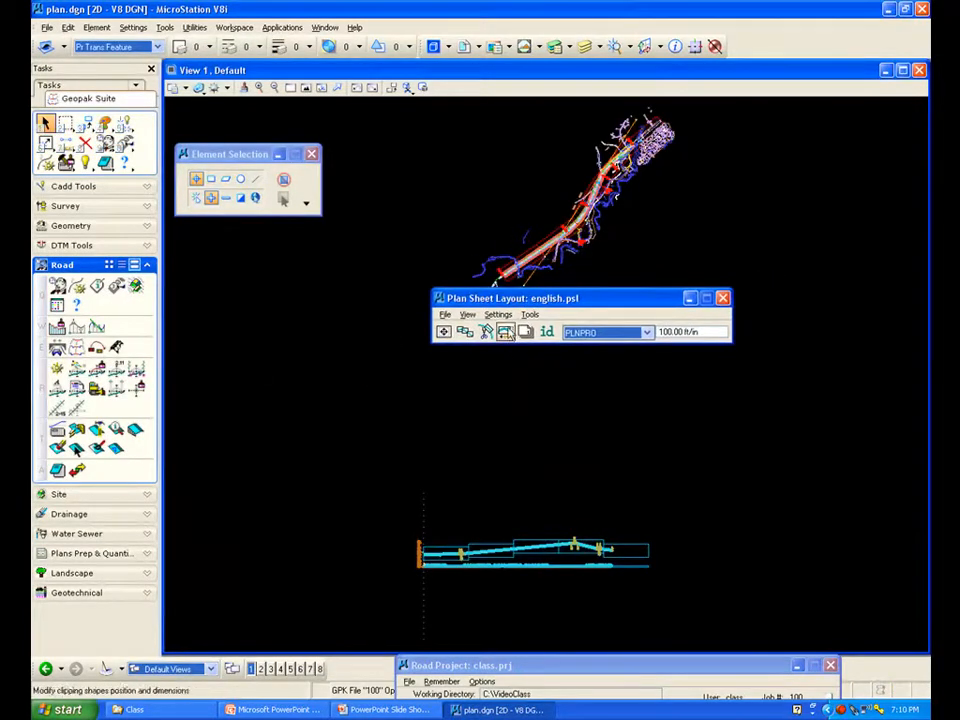
left_click(505, 333)
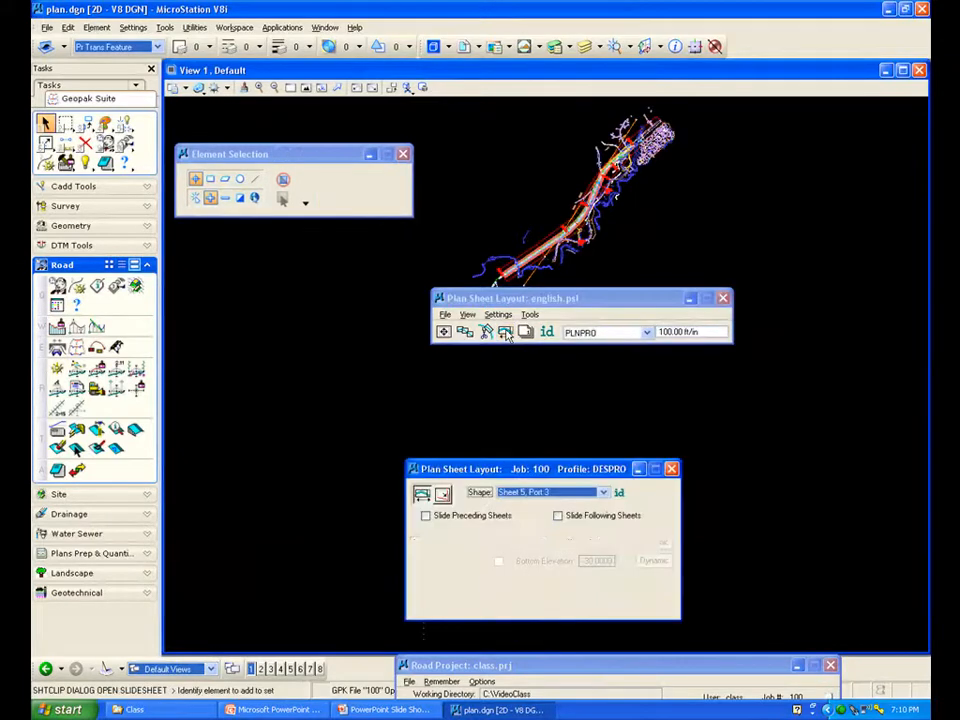
left_click_drag(490, 470, 488, 401)
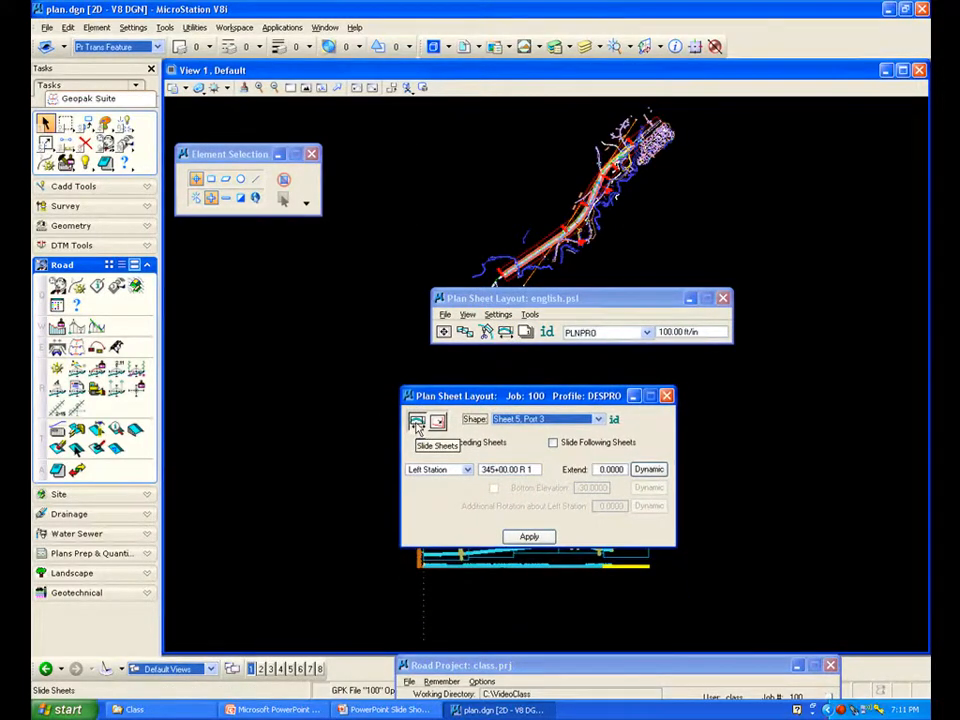
left_click_drag(516, 297, 539, 315)
scroll(556, 220, "up", 5)
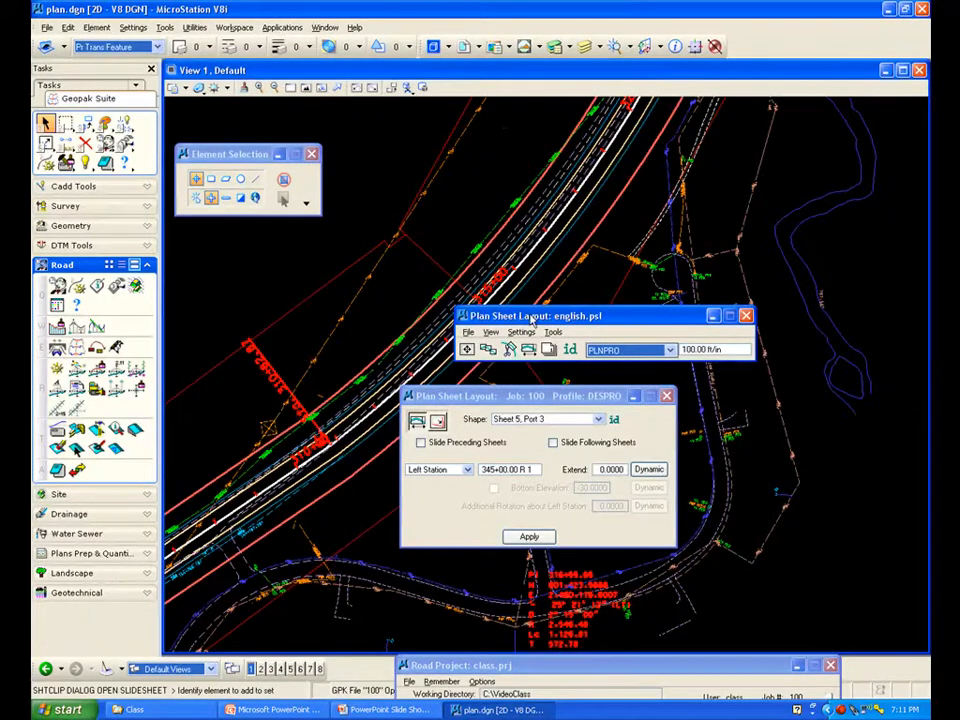
left_click_drag(533, 318, 627, 398)
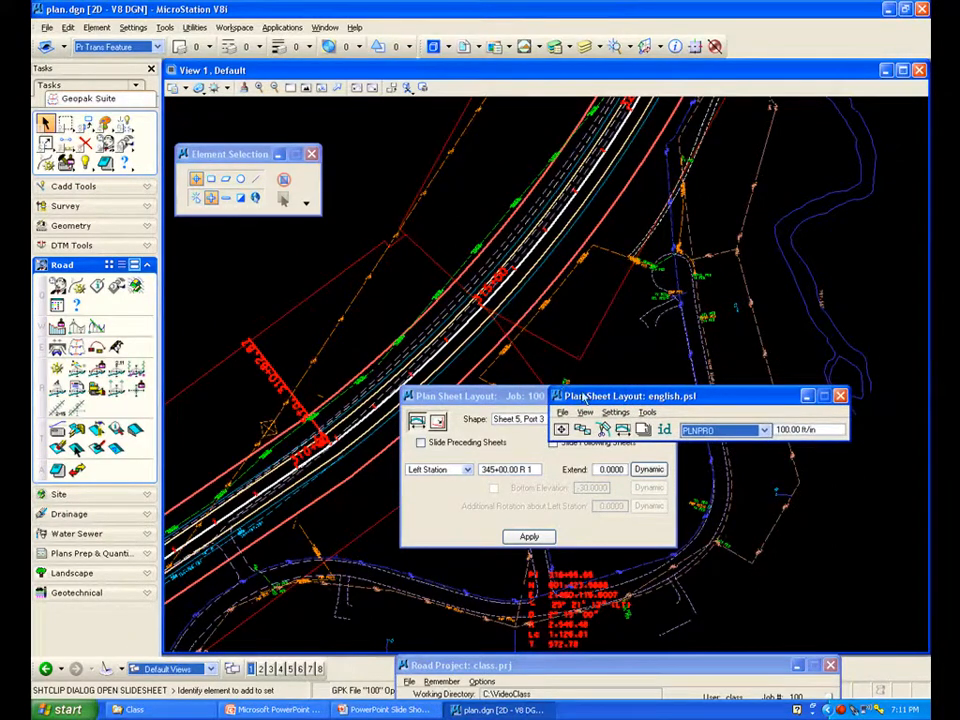
left_click_drag(578, 397, 578, 312)
left_click_drag(541, 405, 541, 391)
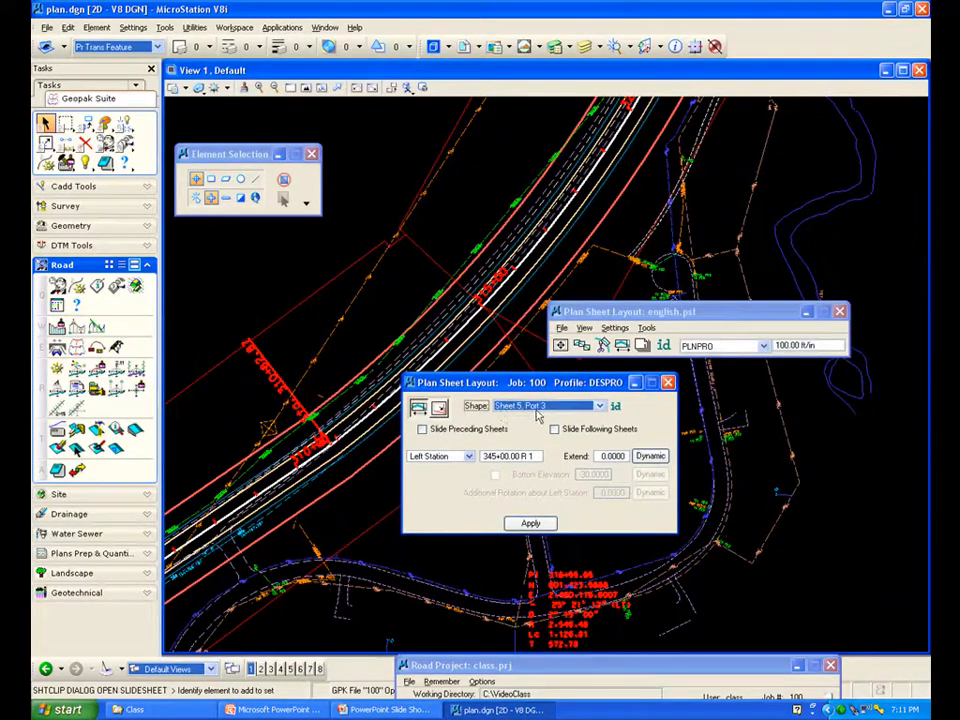
left_click(600, 406)
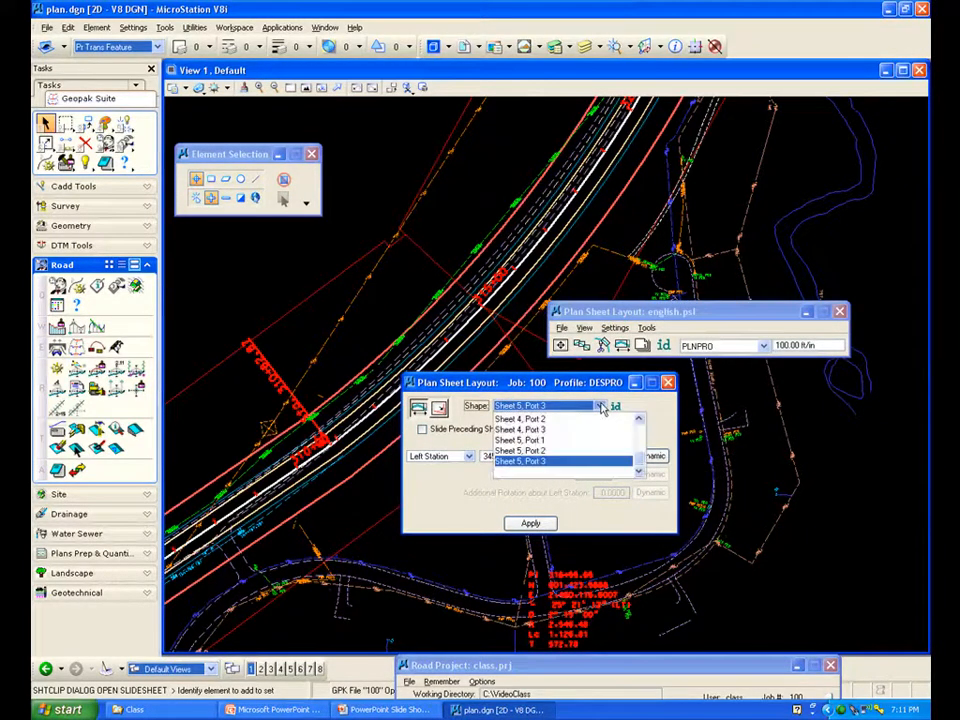
left_click(548, 420)
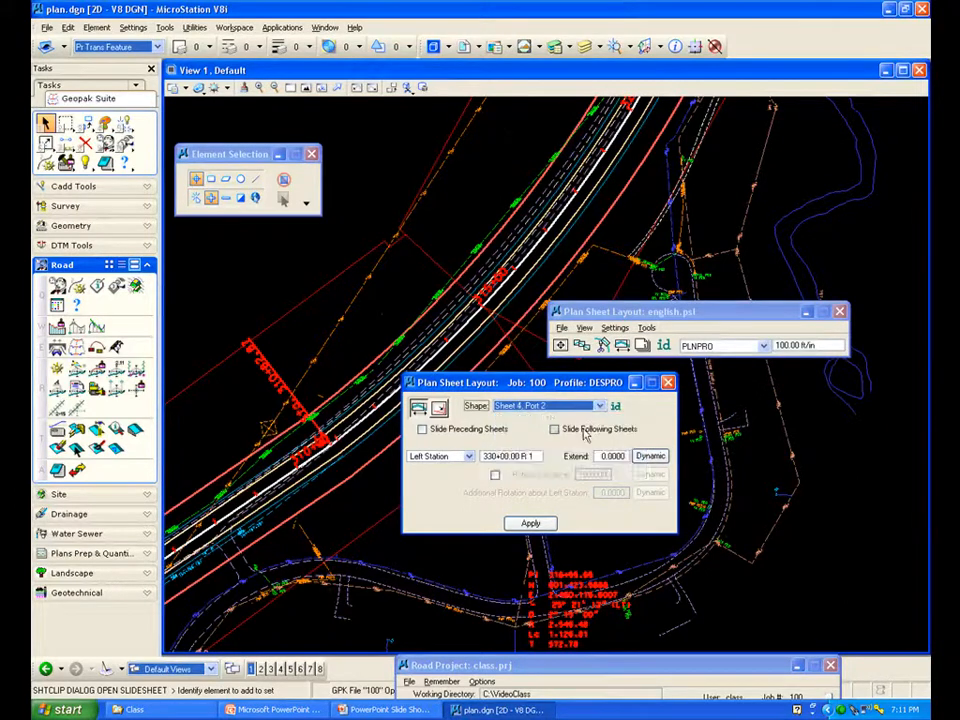
Switch the modify dialog to the Sheet 1, Port 2 clipping shape and apply
left_click(601, 408)
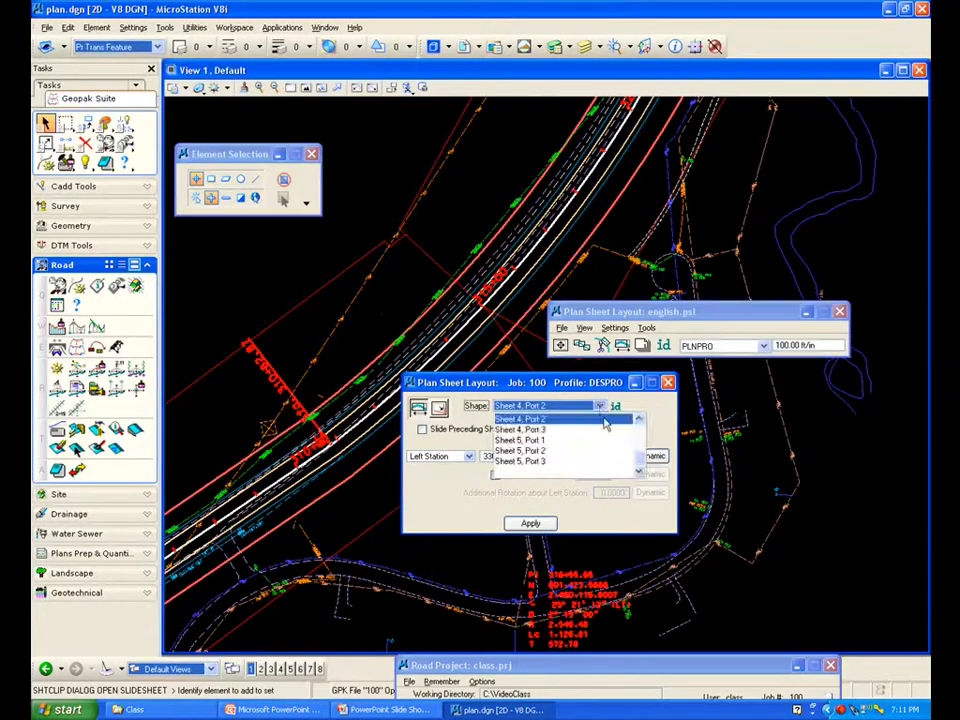
left_click_drag(642, 463, 641, 435)
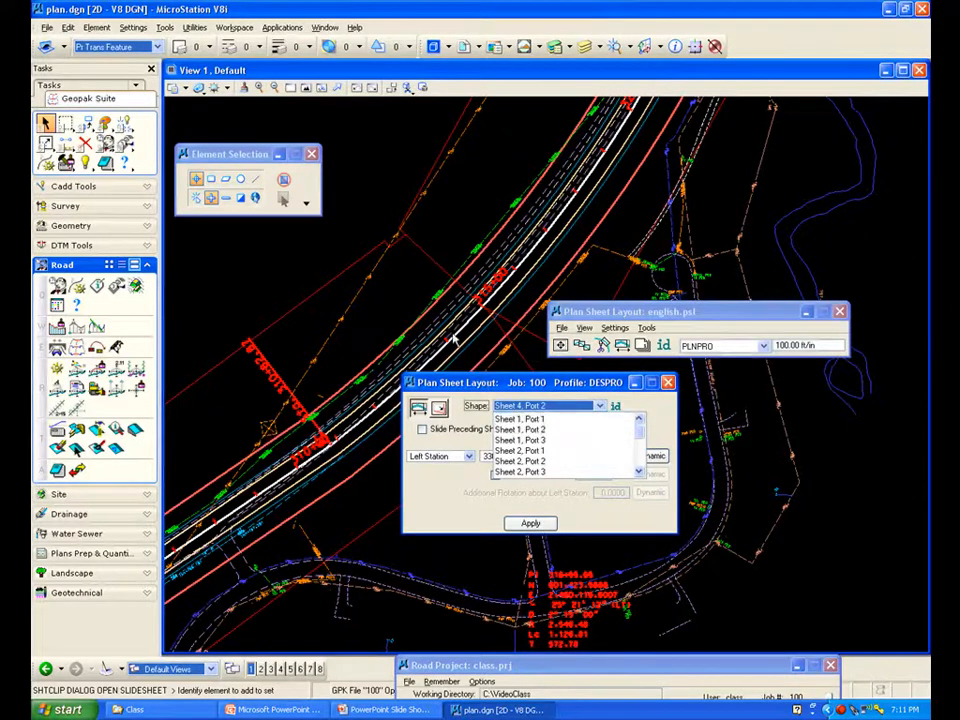
left_click(355, 508)
scroll(354, 508, "down", 4)
scroll(354, 508, "down", 2)
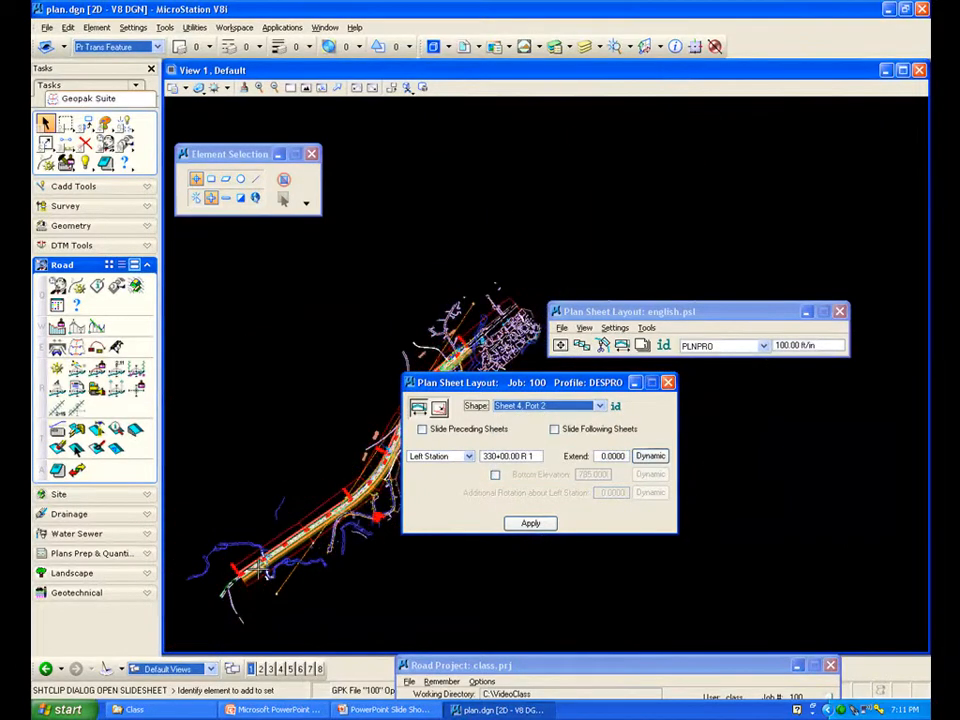
scroll(290, 447, "up", 5)
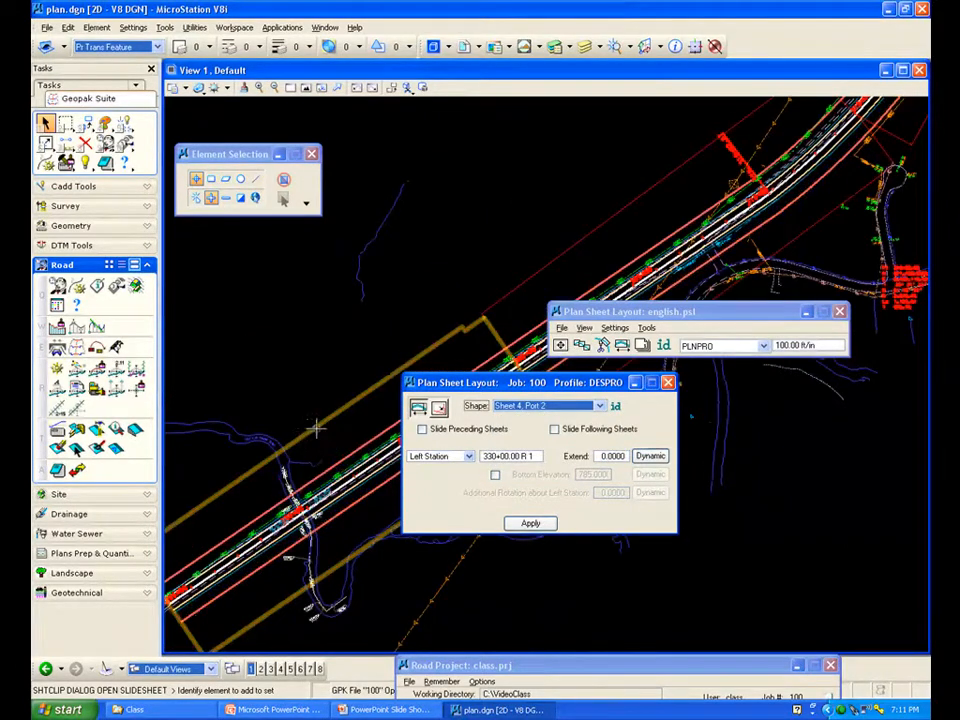
left_click(599, 405)
scroll(630, 446, "up", 3)
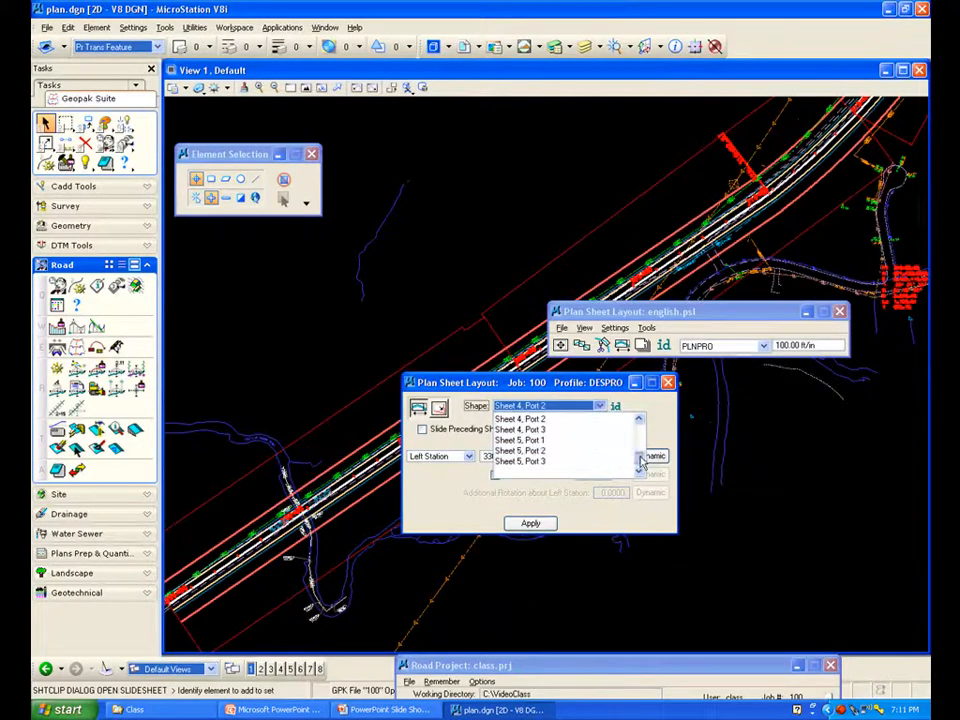
left_click(537, 430)
left_click(548, 523)
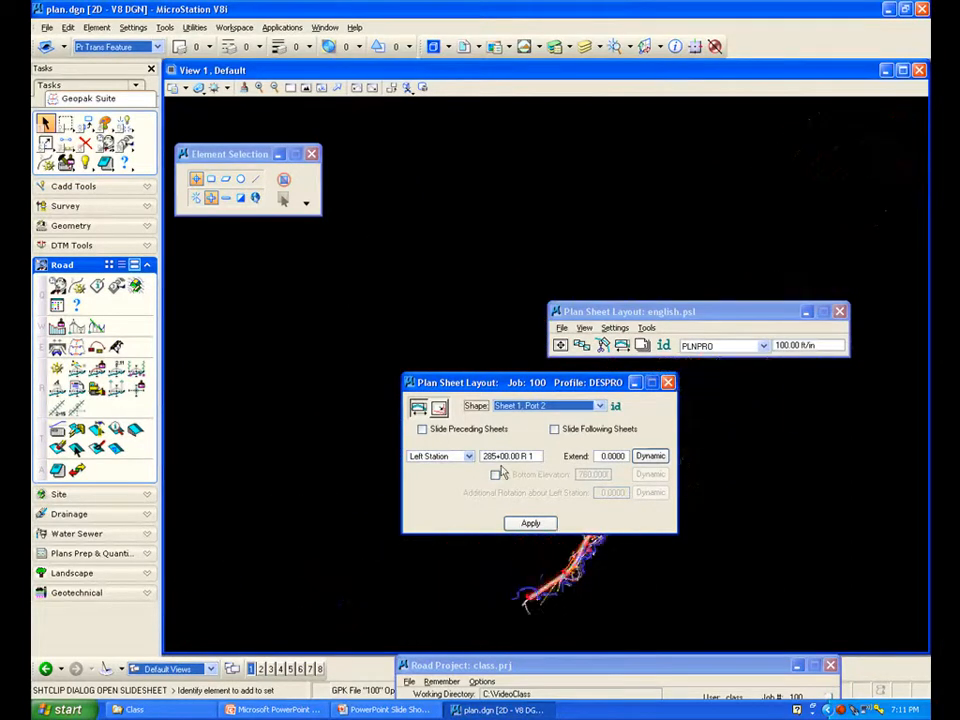
Fit the view and select the Sheet 1, Port 3 clipping shape
left_click(306, 89)
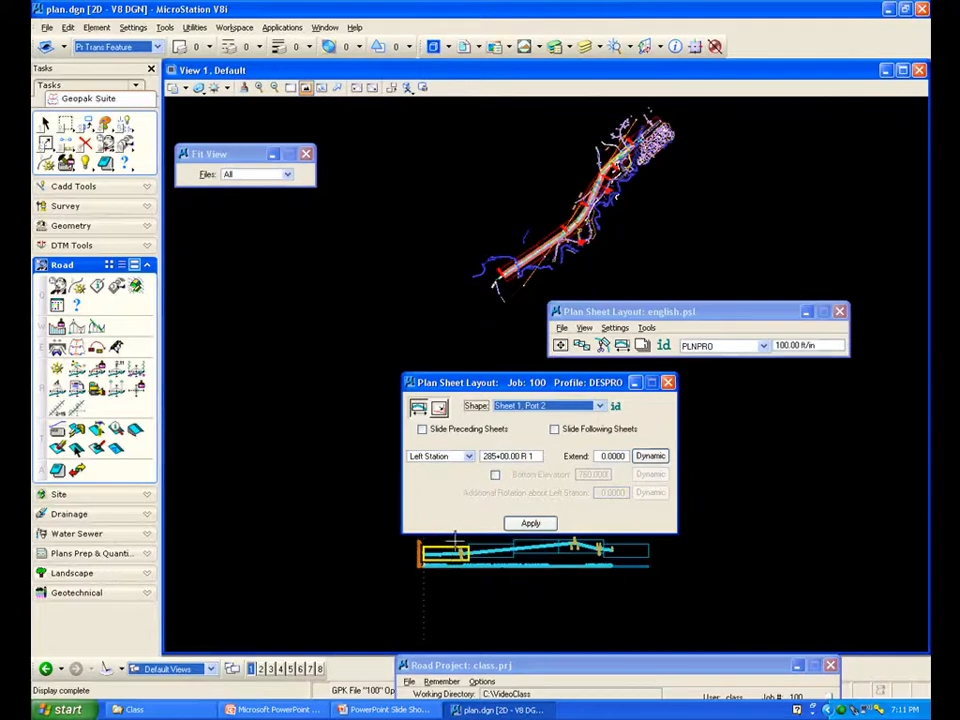
left_click(600, 407)
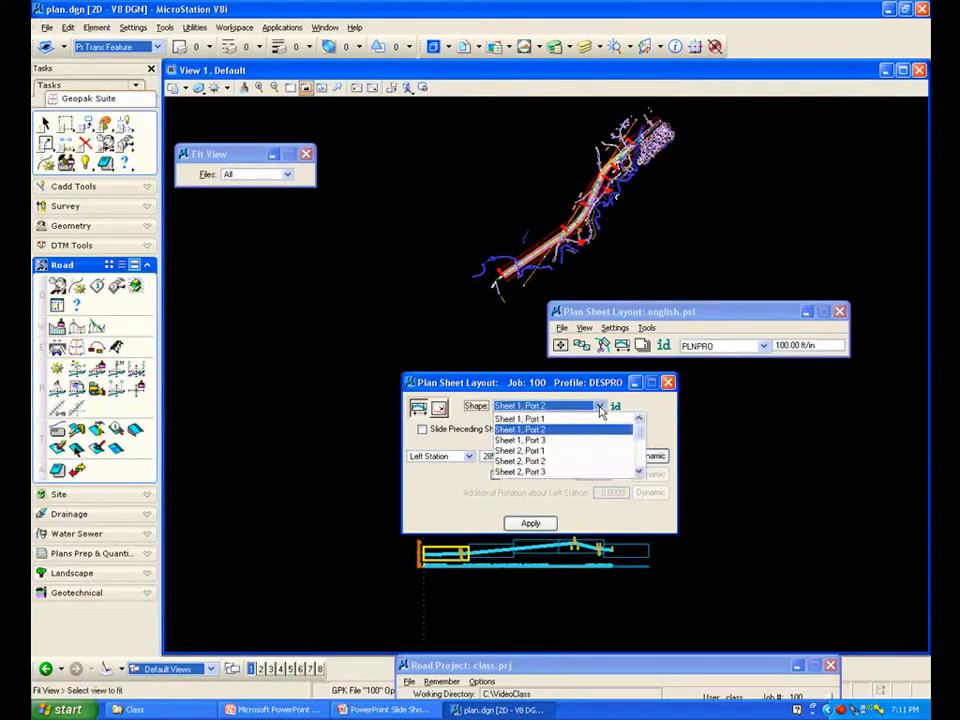
left_click(533, 440)
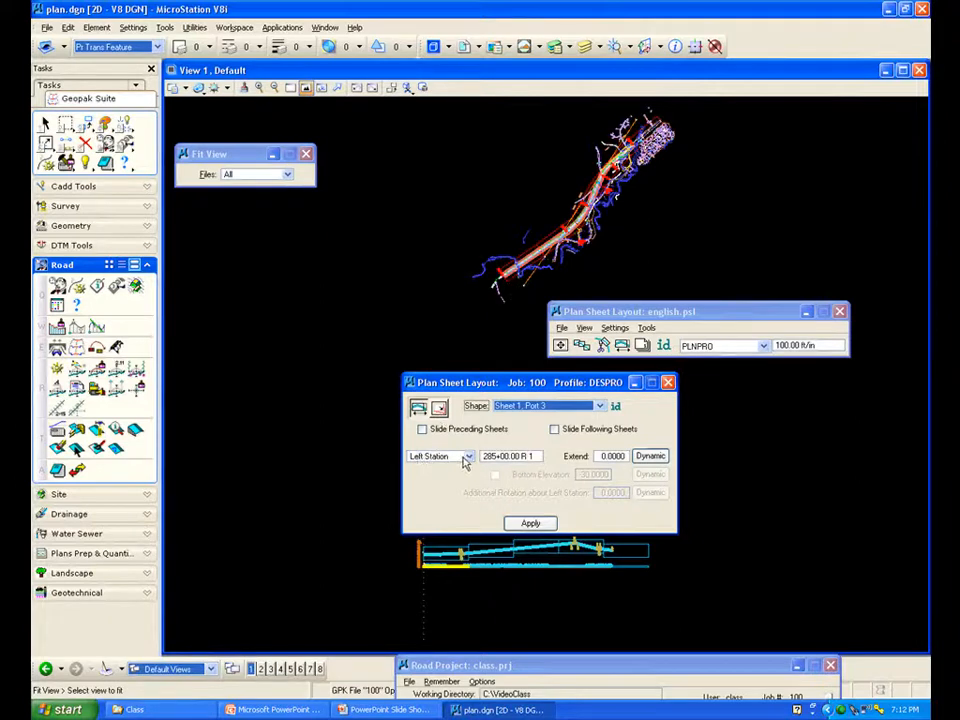
Check the station reference options for the Sheet 1, Port 3 shape, keep Left Station, and close the modify dialog
left_click(466, 457)
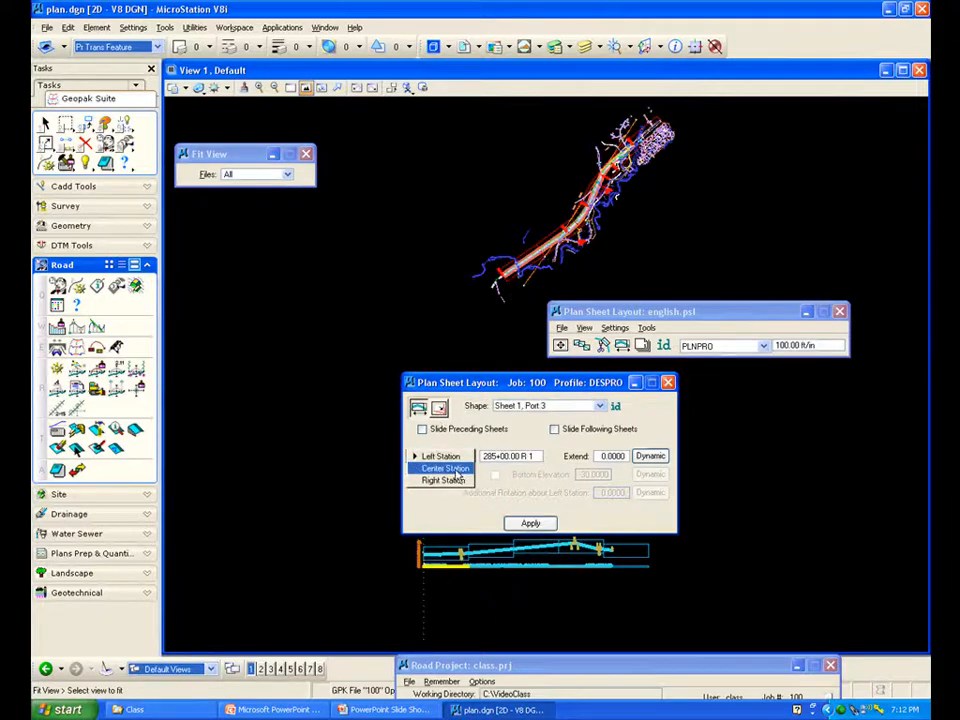
left_click(442, 456)
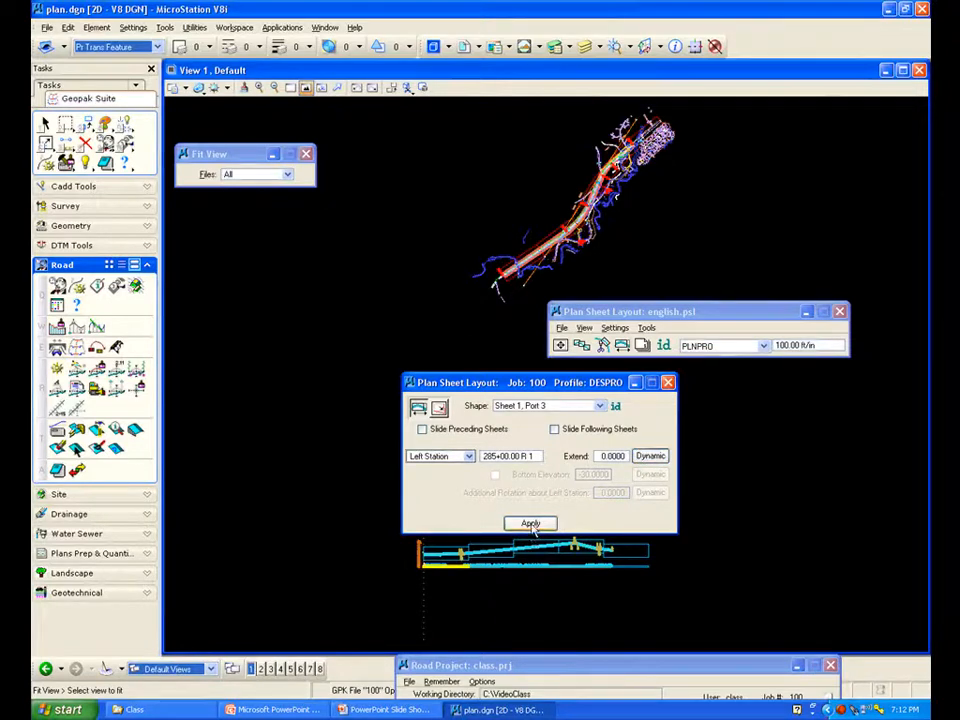
left_click(668, 383)
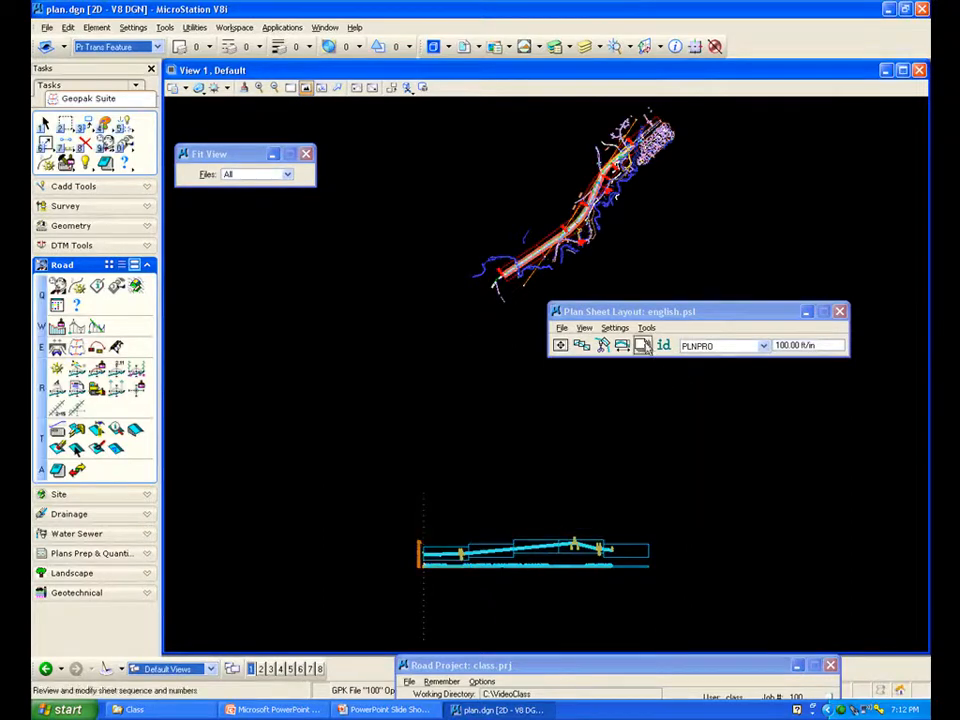
Open the Sheet Number Manager to review the sheet sequence and stations, then close it
left_click(643, 346)
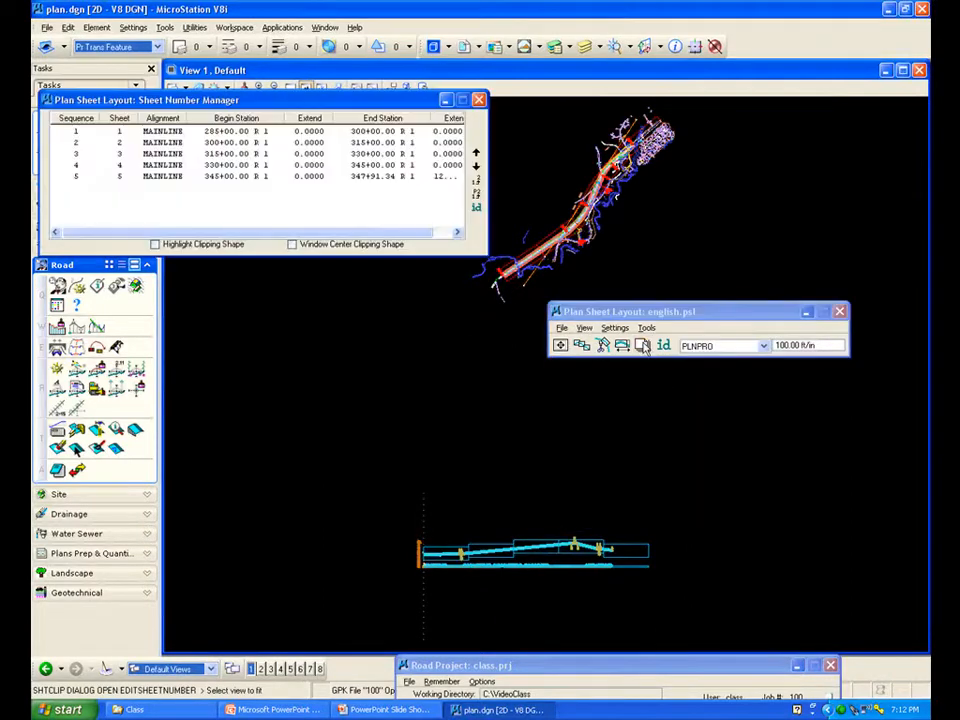
left_click_drag(375, 107, 510, 183)
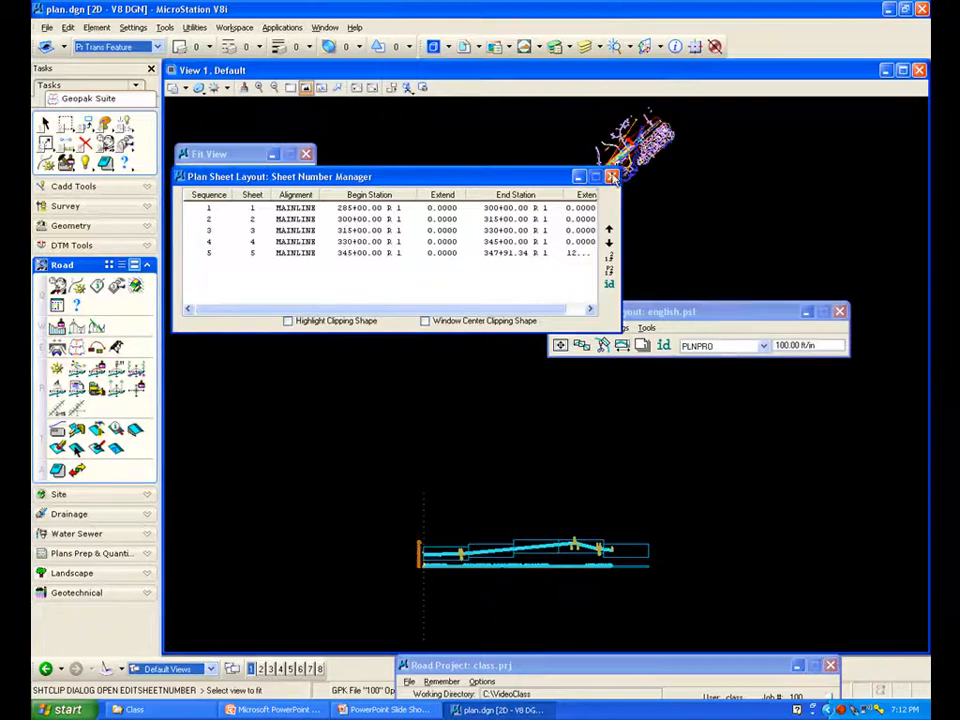
left_click(612, 177)
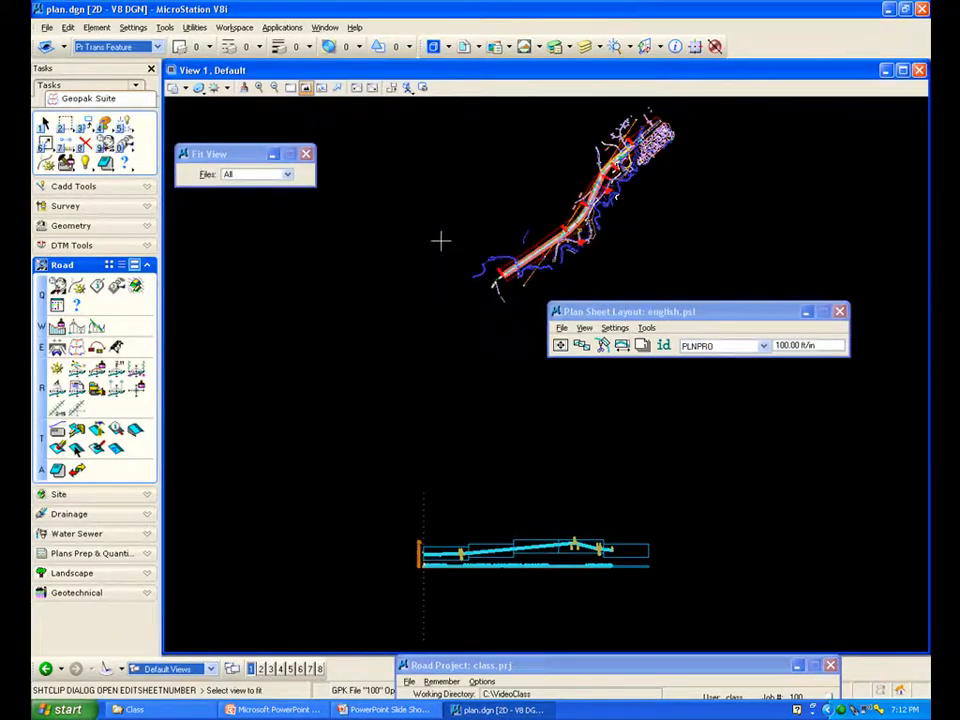